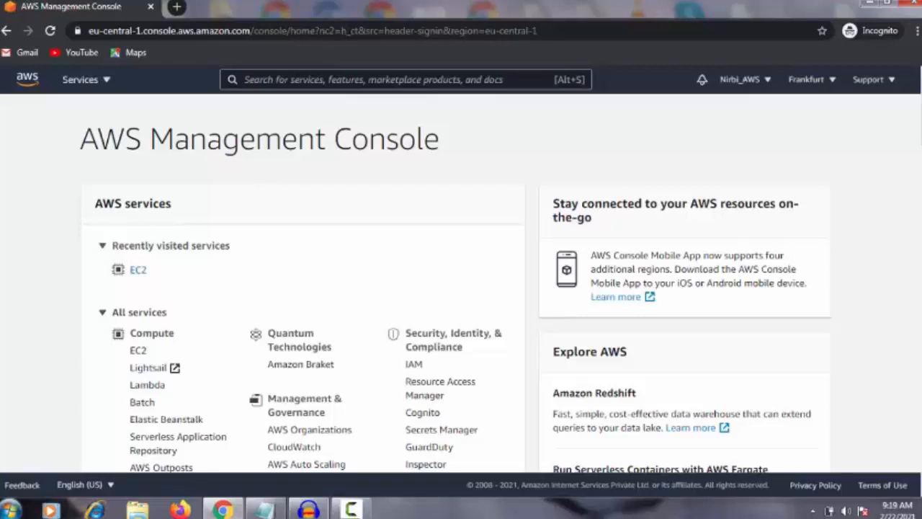
Open the EC2 service, dismiss its welcome banner and go to the Instances list
{"action": "scroll", "coordinate": [455, 288], "scroll_direction": "down", "scroll_amount": 7}
{"action": "scroll", "coordinate": [456, 288], "scroll_direction": "up", "scroll_amount": 7}
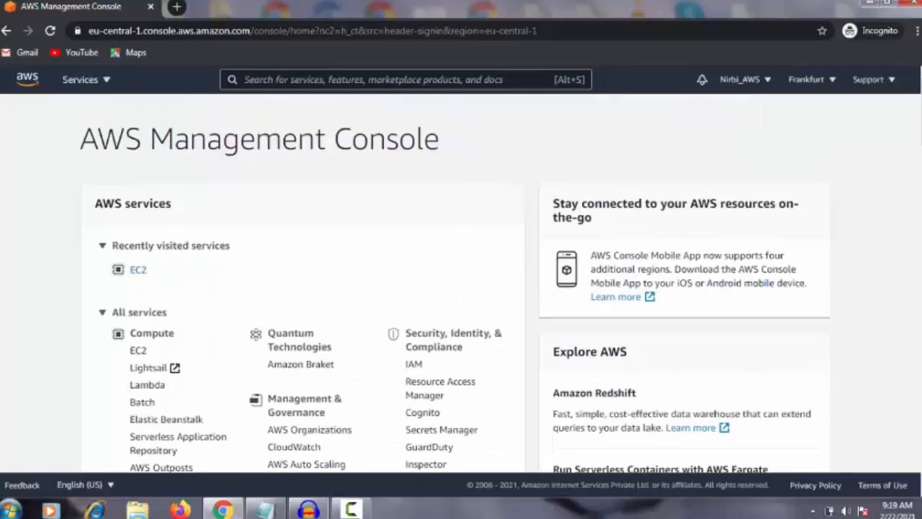
{"action": "left_click", "coordinate": [104, 81]}
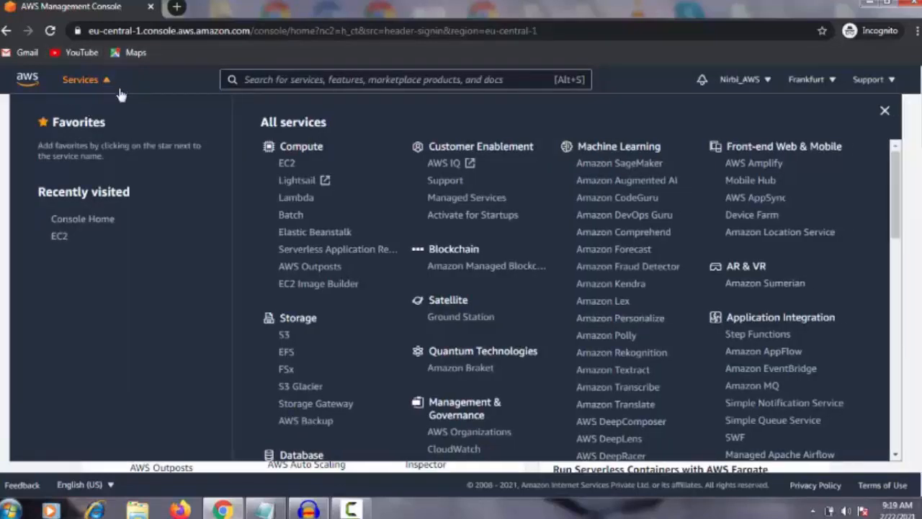
{"action": "left_click", "coordinate": [289, 163]}
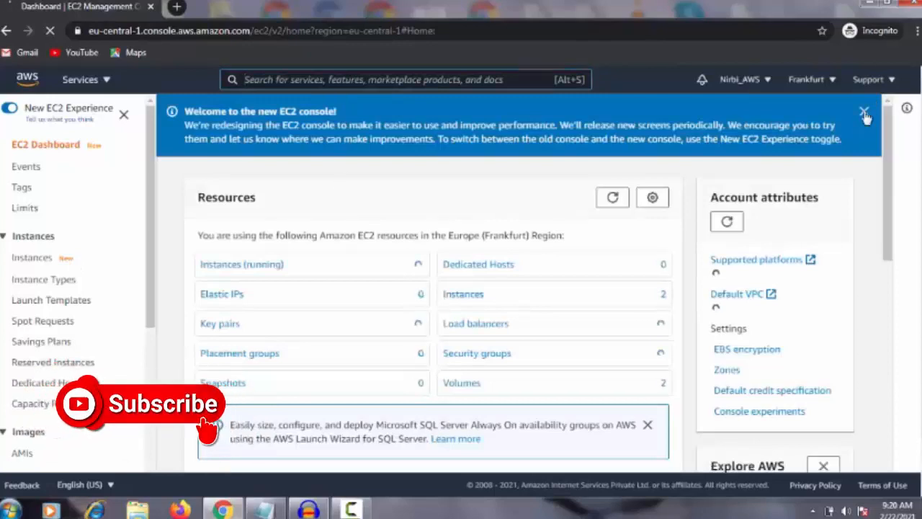
{"action": "left_click", "coordinate": [863, 112]}
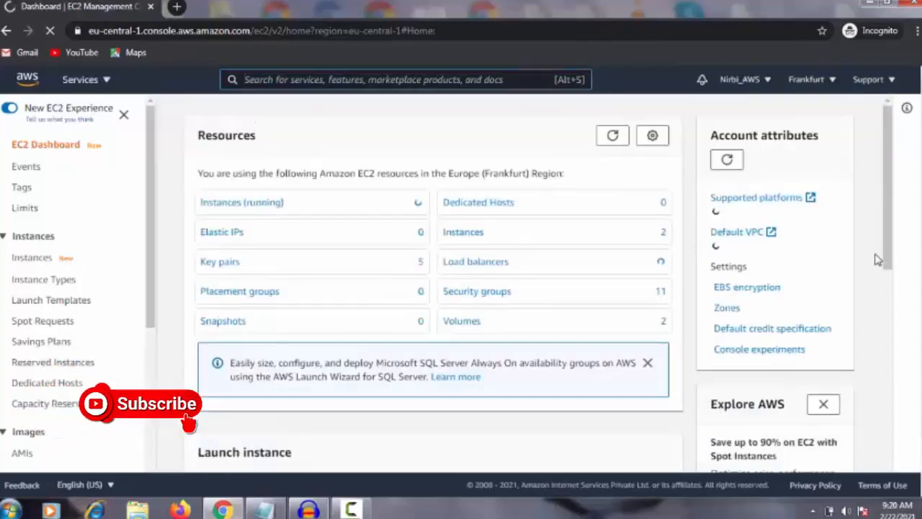
{"action": "left_click", "coordinate": [36, 263]}
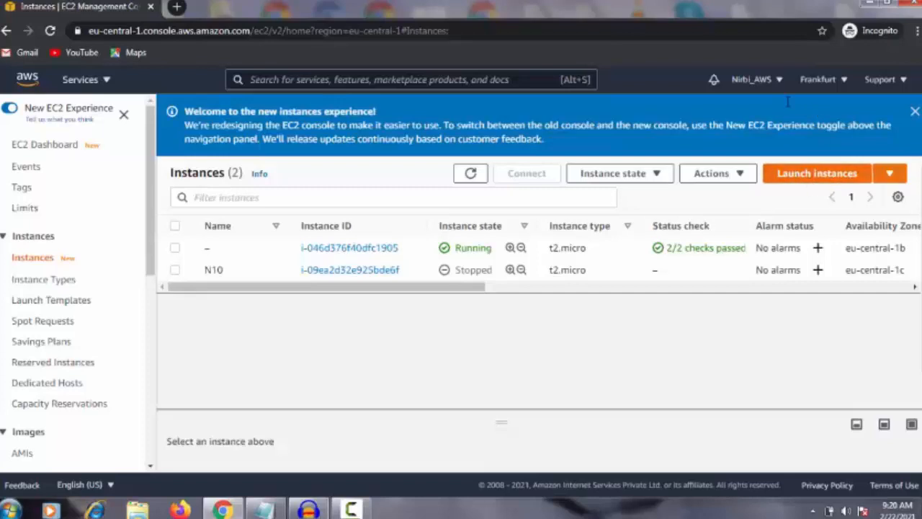
Set up a new instance with the 64-bit (x86) Amazon Linux 2 AMI and t2.micro type, keeping default details and storage, up to the review
{"action": "left_click", "coordinate": [827, 176]}
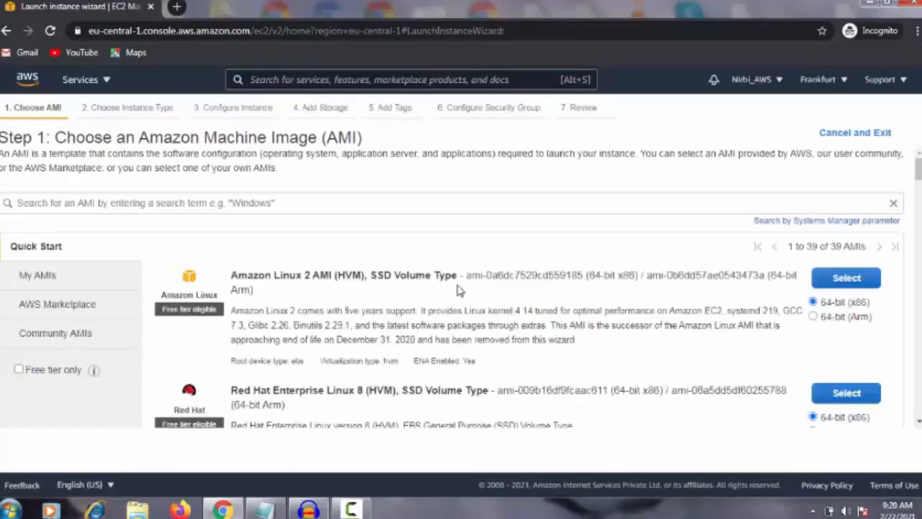
{"action": "left_click", "coordinate": [840, 281]}
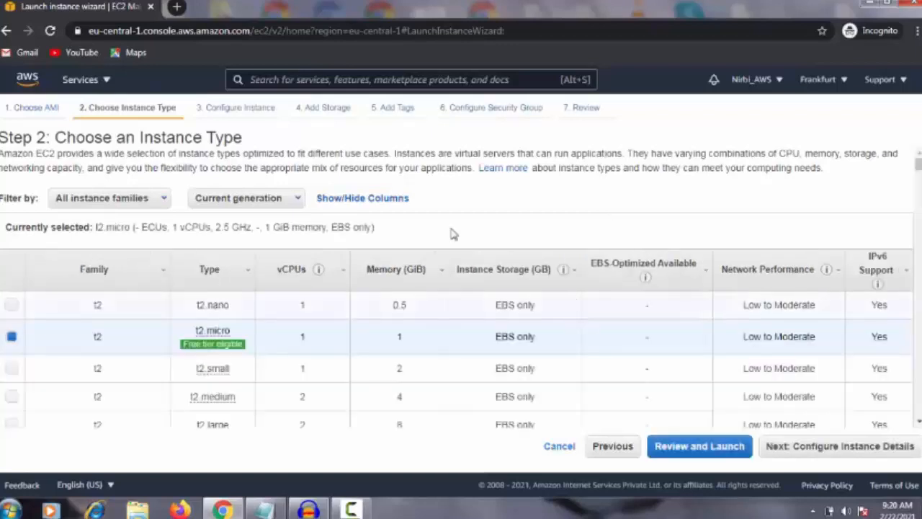
{"action": "scroll", "coordinate": [324, 257], "scroll_direction": "down", "scroll_amount": 1}
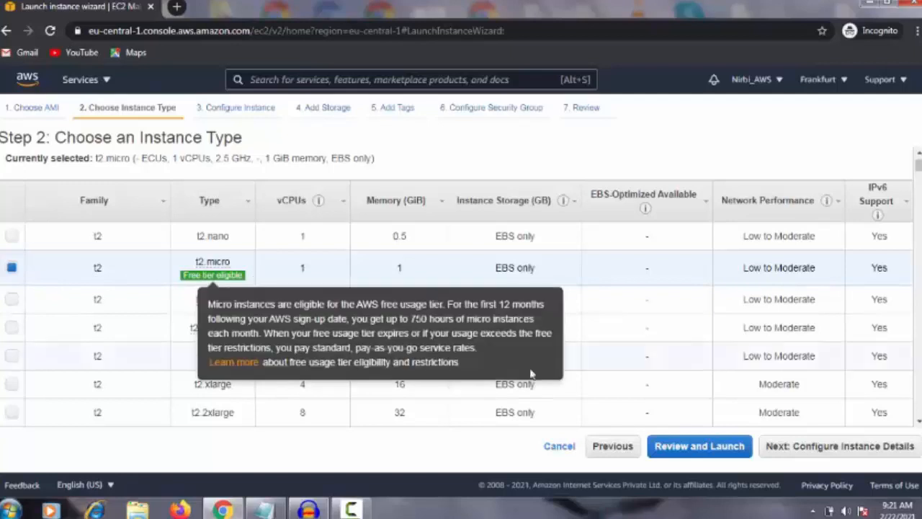
{"action": "left_click", "coordinate": [819, 450]}
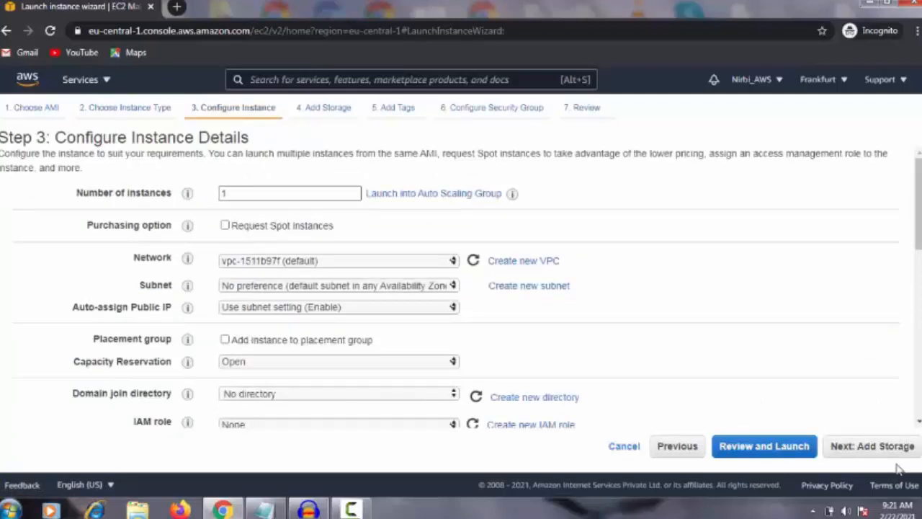
{"action": "left_click", "coordinate": [868, 448]}
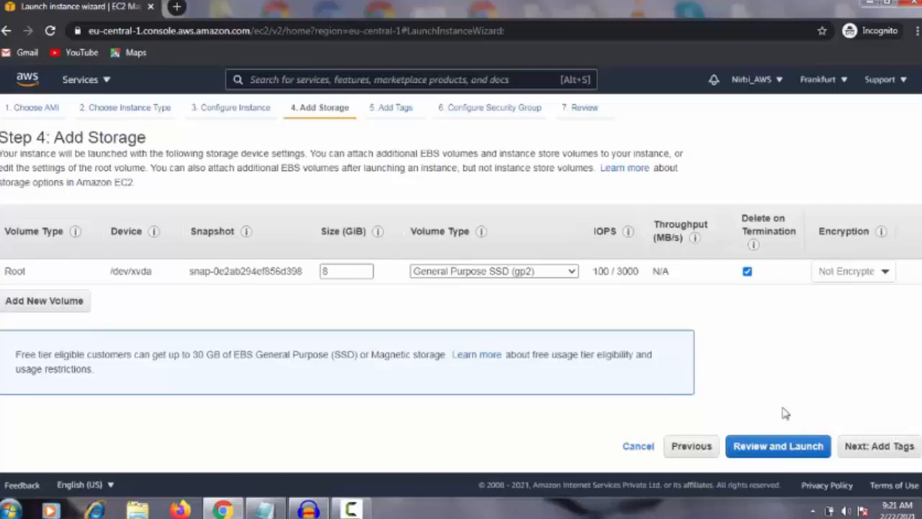
{"action": "left_click", "coordinate": [737, 447]}
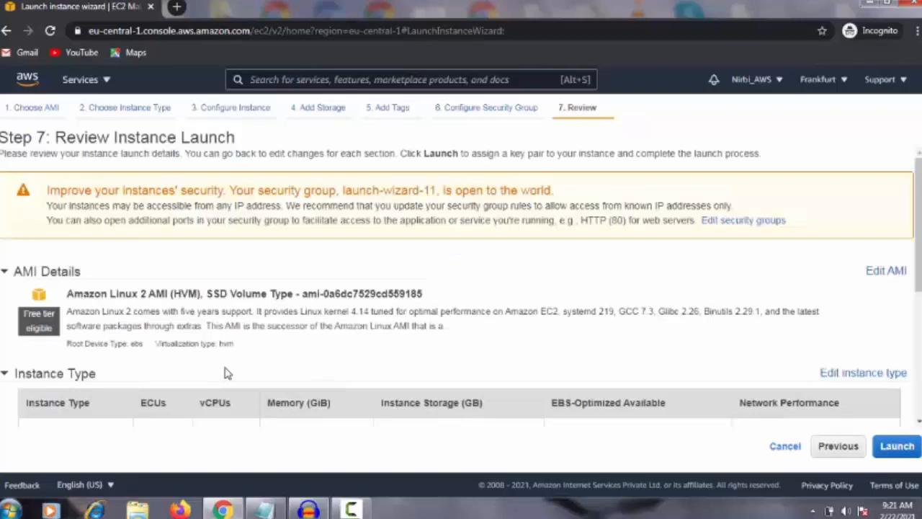
Review the launch settings, proceed to launch, and create and download a new key pair named Jk
{"action": "scroll", "coordinate": [304, 298], "scroll_direction": "down", "scroll_amount": 2}
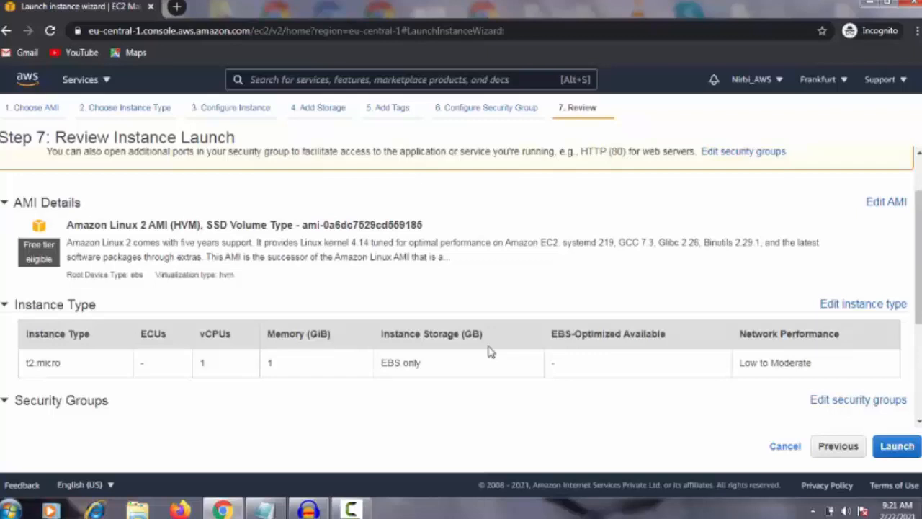
{"action": "scroll", "coordinate": [395, 326], "scroll_direction": "down", "scroll_amount": 2}
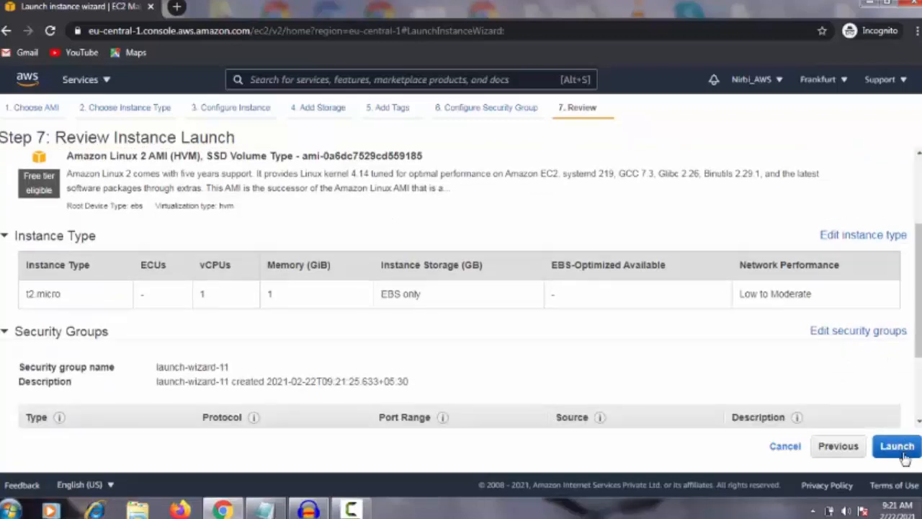
{"action": "left_click", "coordinate": [902, 455]}
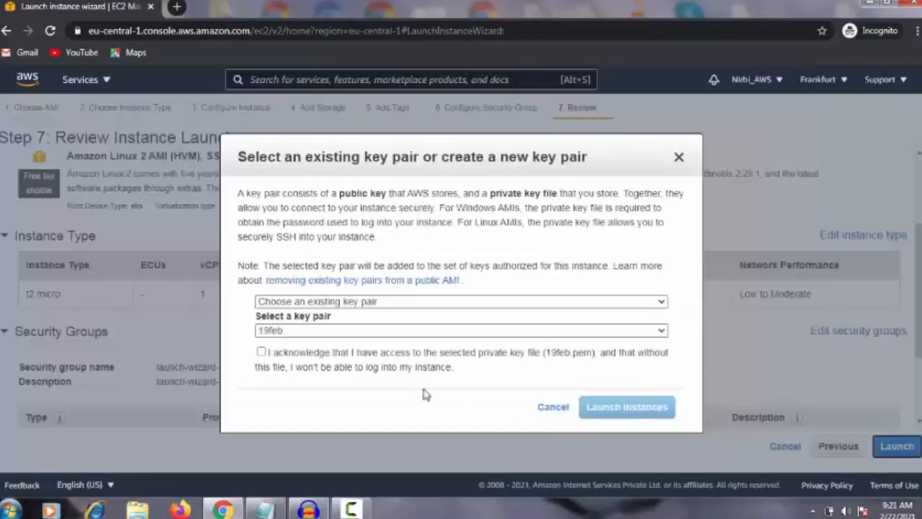
{"action": "left_click", "coordinate": [444, 302]}
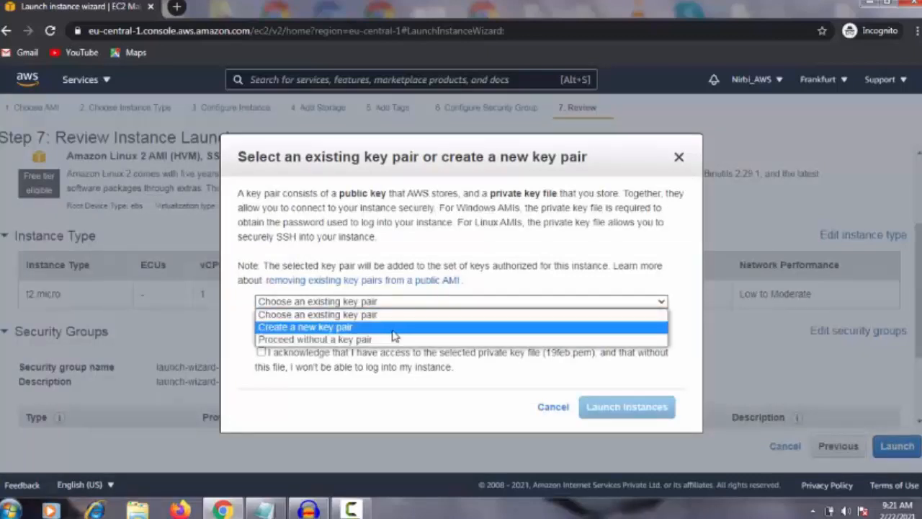
{"action": "left_click", "coordinate": [343, 328]}
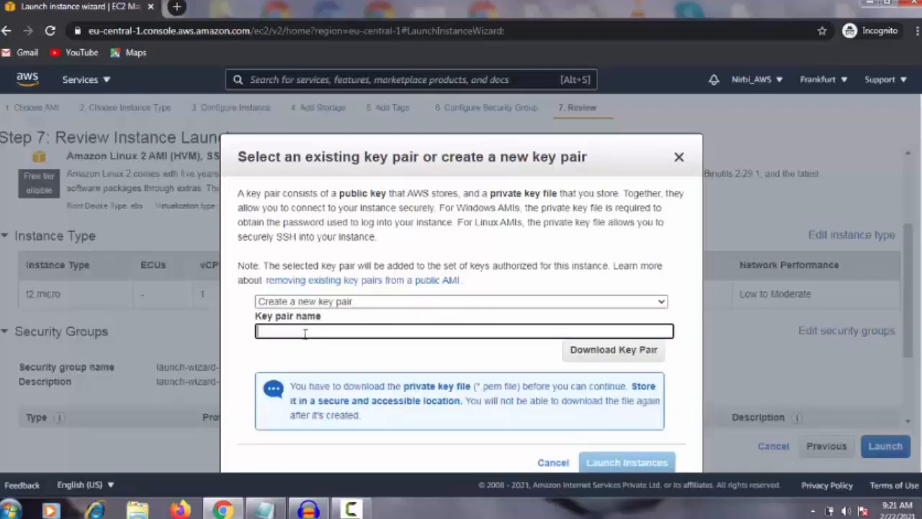
{"action": "type", "text": "J"}
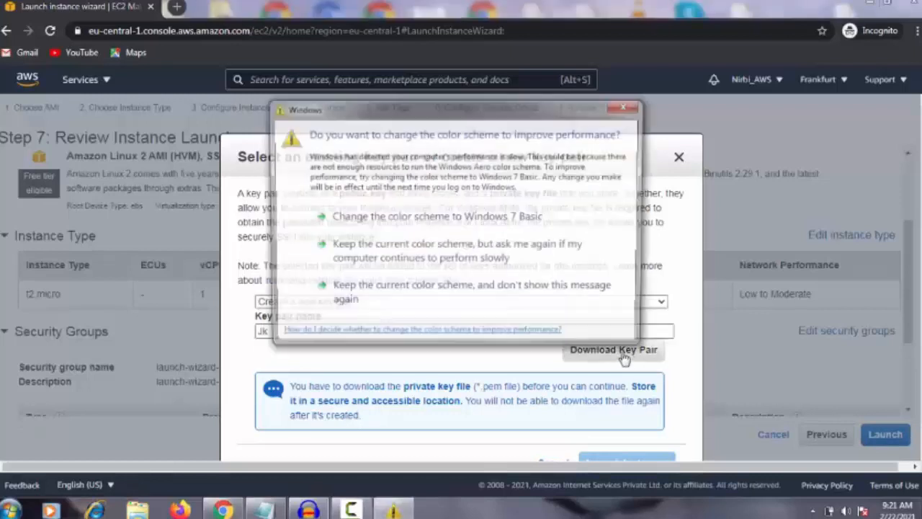
{"action": "left_click", "coordinate": [627, 106]}
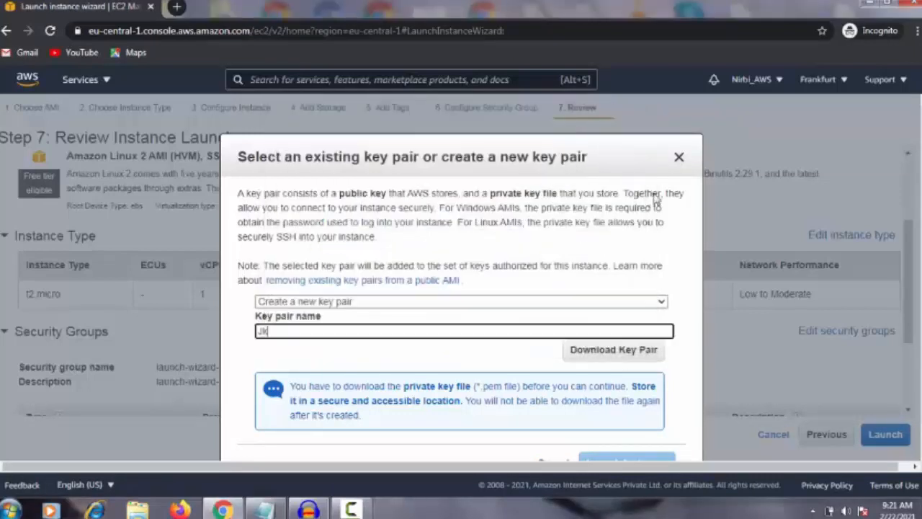
{"action": "left_click", "coordinate": [617, 349]}
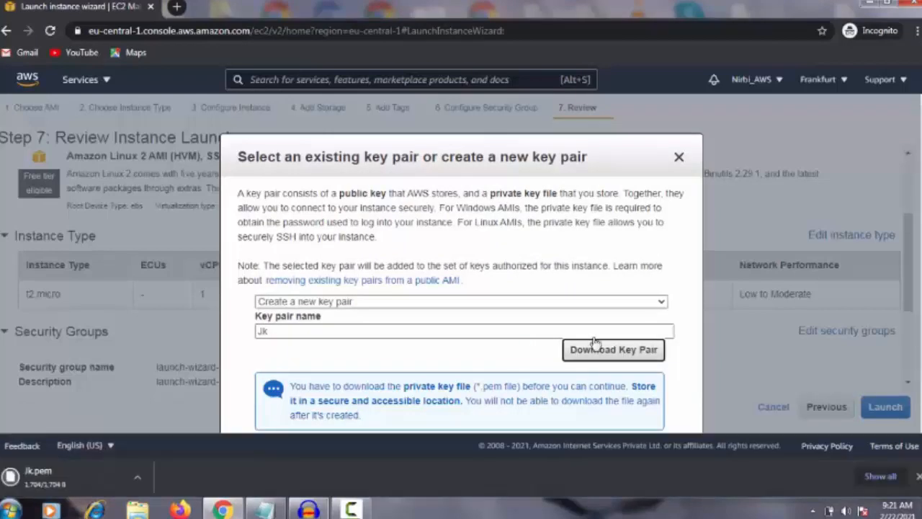
Launch the instance with the newly created key pair
{"action": "scroll", "coordinate": [670, 355], "scroll_direction": "down", "scroll_amount": 1}
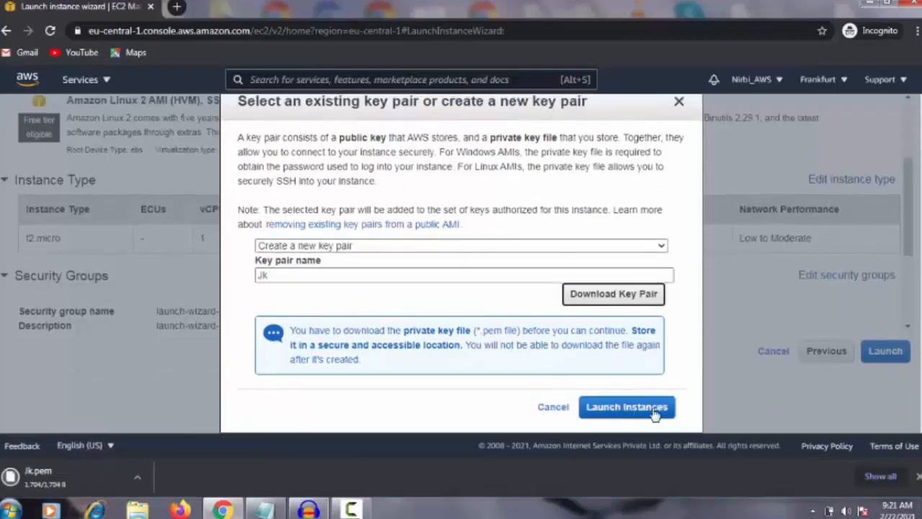
{"action": "left_click", "coordinate": [627, 410]}
{"action": "left_click", "coordinate": [624, 414]}
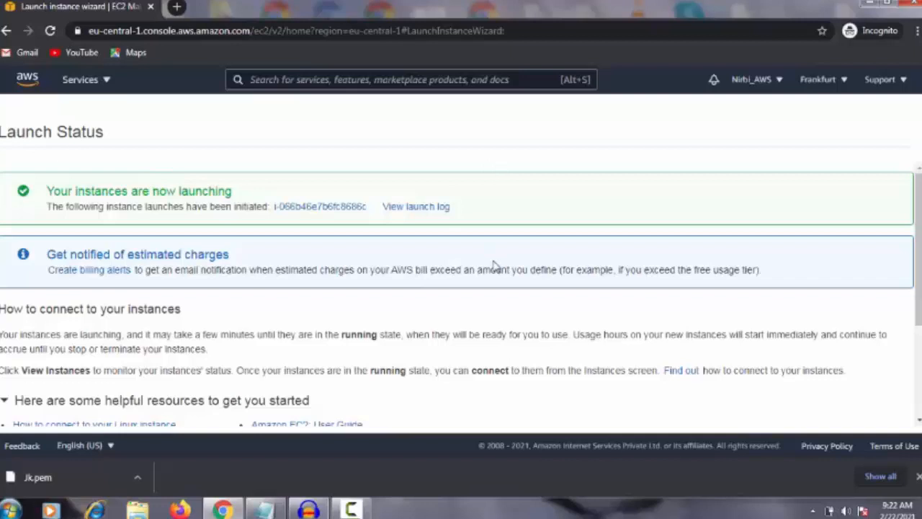
Show the newly launched instance in the Instances list and name it Info160
{"action": "left_click", "coordinate": [328, 208]}
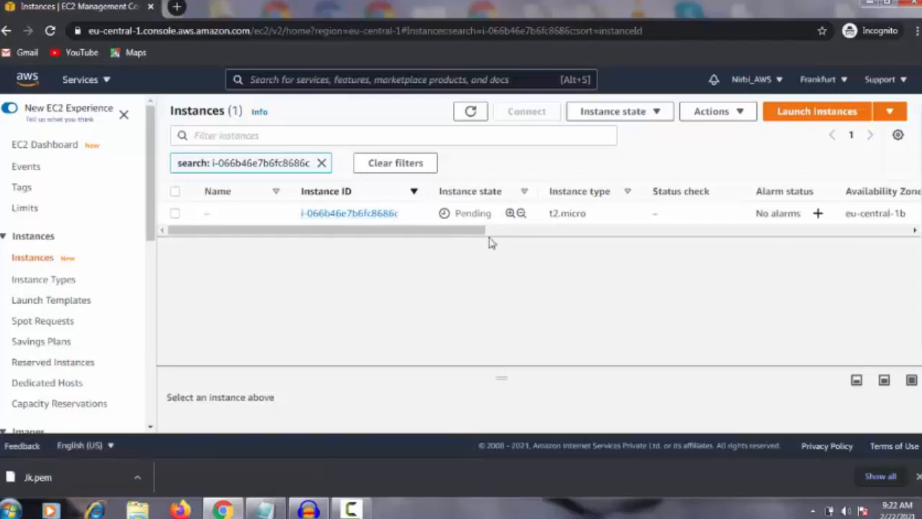
{"action": "mouse_move", "coordinate": [207, 212]}
{"action": "left_click", "coordinate": [217, 212]}
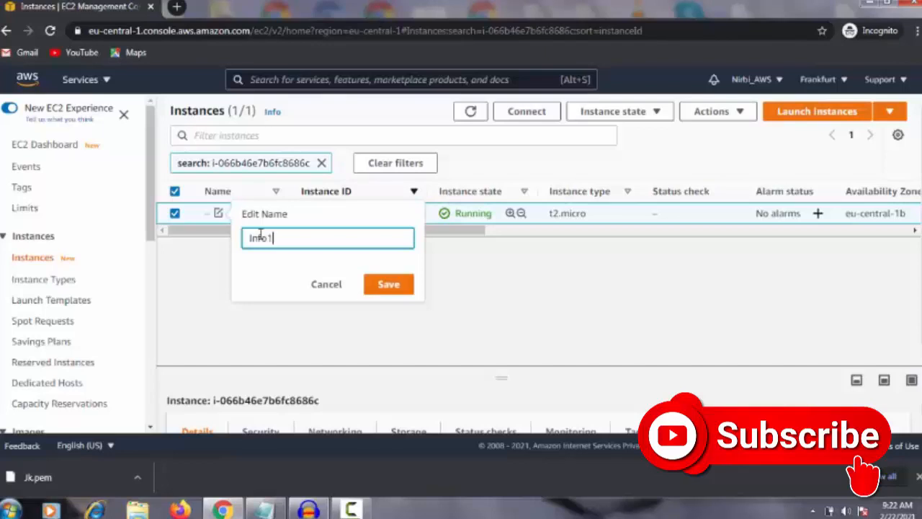
{"action": "type", "text": "60"}
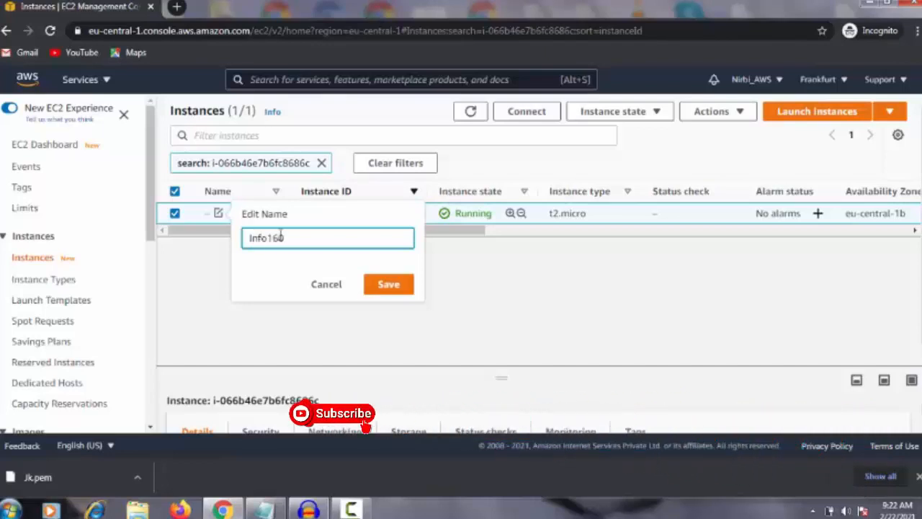
{"action": "left_click", "coordinate": [397, 288]}
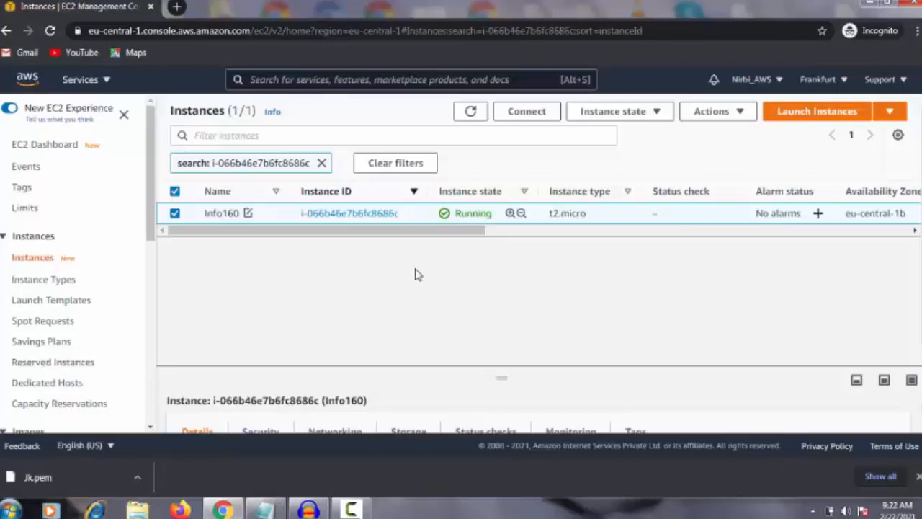
Connect to the Info160 instance through EC2 Instance Connect with the default user name ec2-user
{"action": "left_click", "coordinate": [350, 214]}
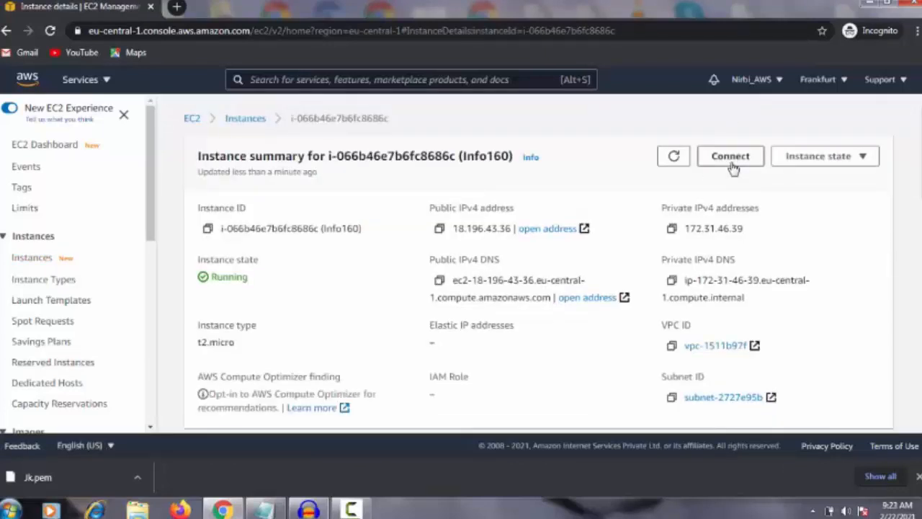
{"action": "left_click", "coordinate": [730, 158]}
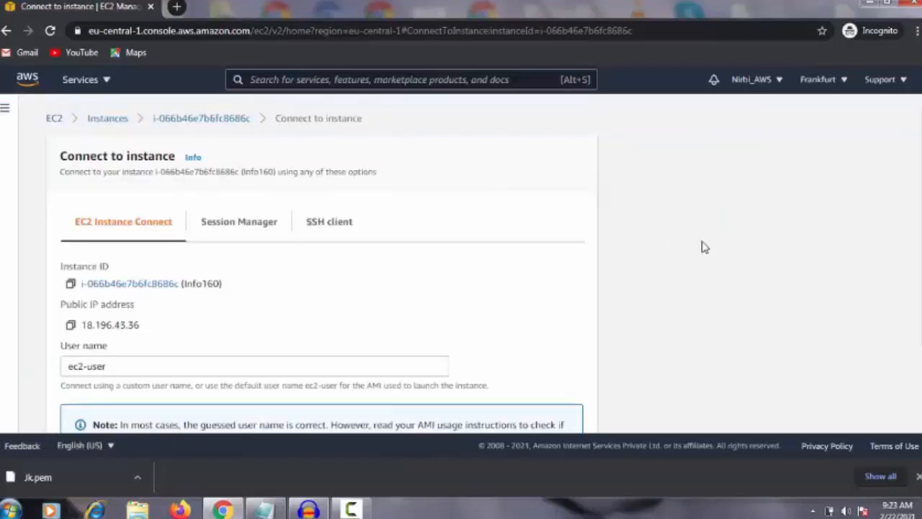
{"action": "scroll", "coordinate": [702, 247], "scroll_direction": "down", "scroll_amount": 2}
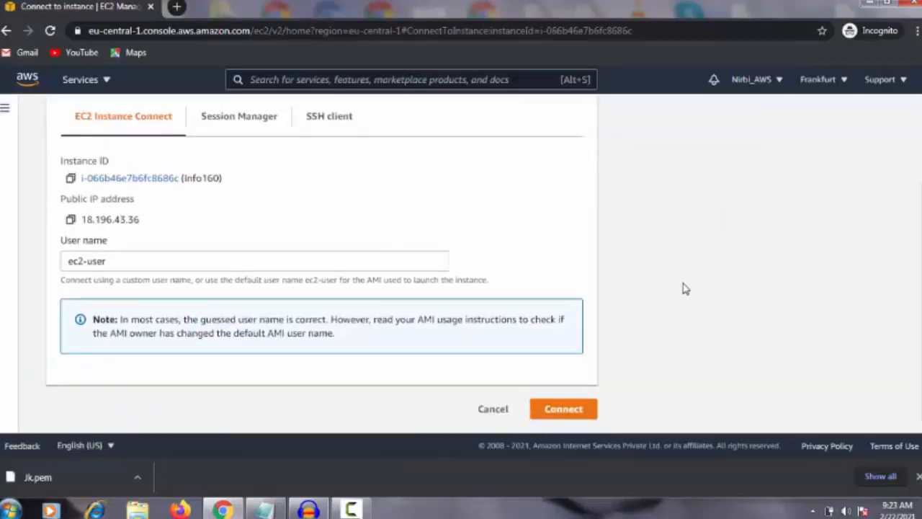
{"action": "scroll", "coordinate": [702, 294], "scroll_direction": "up", "scroll_amount": 2}
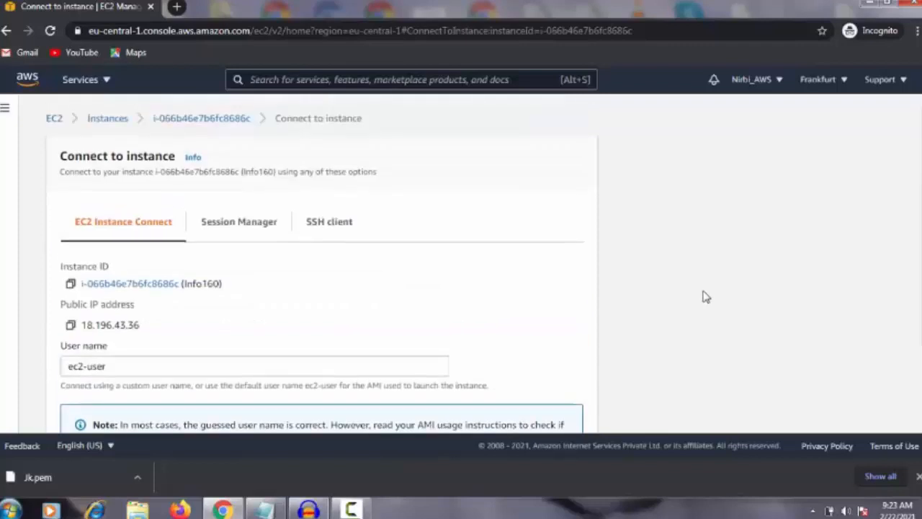
{"action": "scroll", "coordinate": [703, 297], "scroll_direction": "down", "scroll_amount": 2}
{"action": "scroll", "coordinate": [702, 296], "scroll_direction": "up", "scroll_amount": 2}
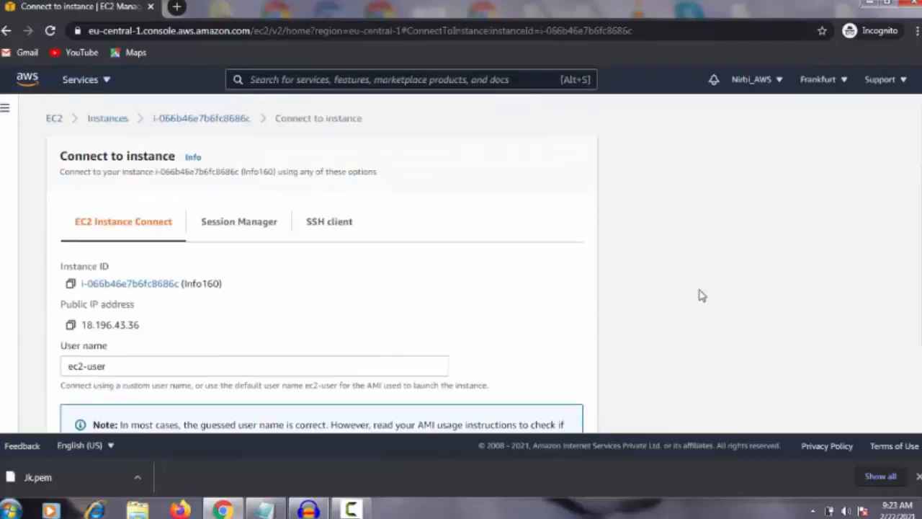
{"action": "scroll", "coordinate": [702, 298], "scroll_direction": "down", "scroll_amount": 2}
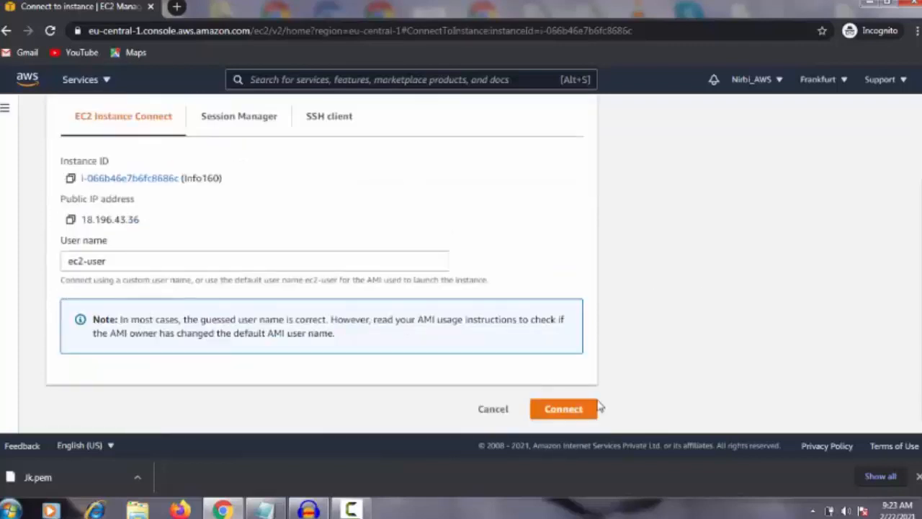
{"action": "left_click", "coordinate": [570, 413]}
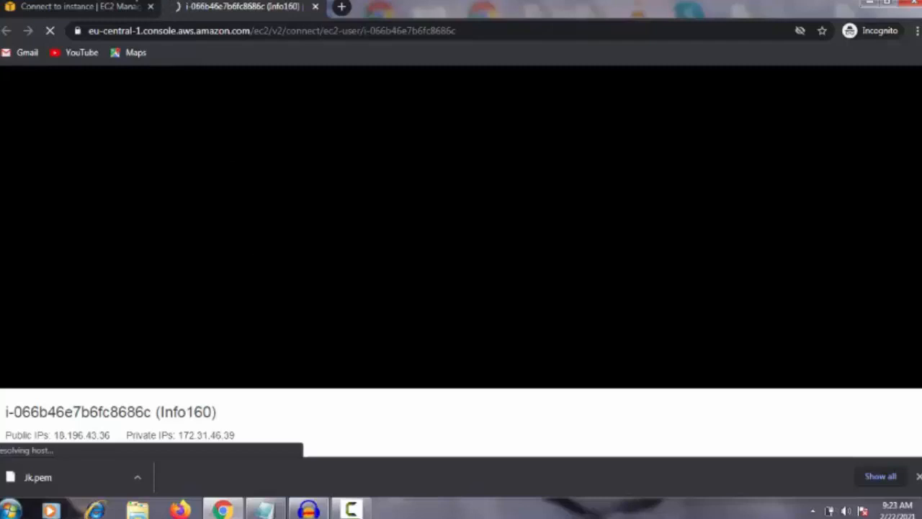
{"action": "left_click", "coordinate": [107, 6]}
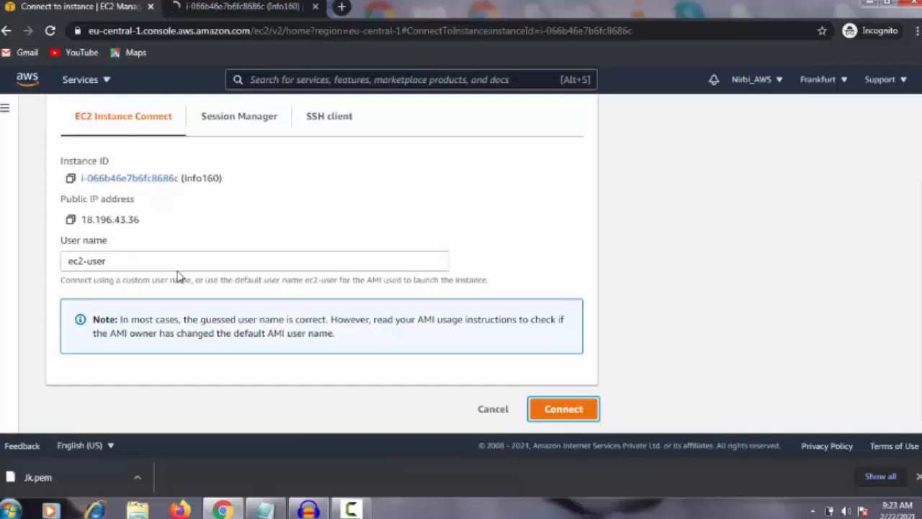
{"action": "left_click", "coordinate": [563, 409]}
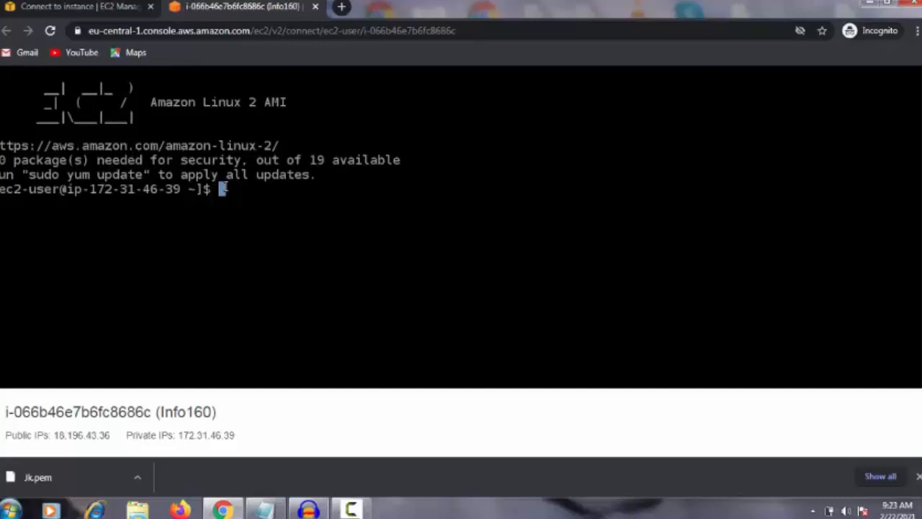
Try to check the installed Python version from the instance's shell
{"action": "type", "text": "python"}
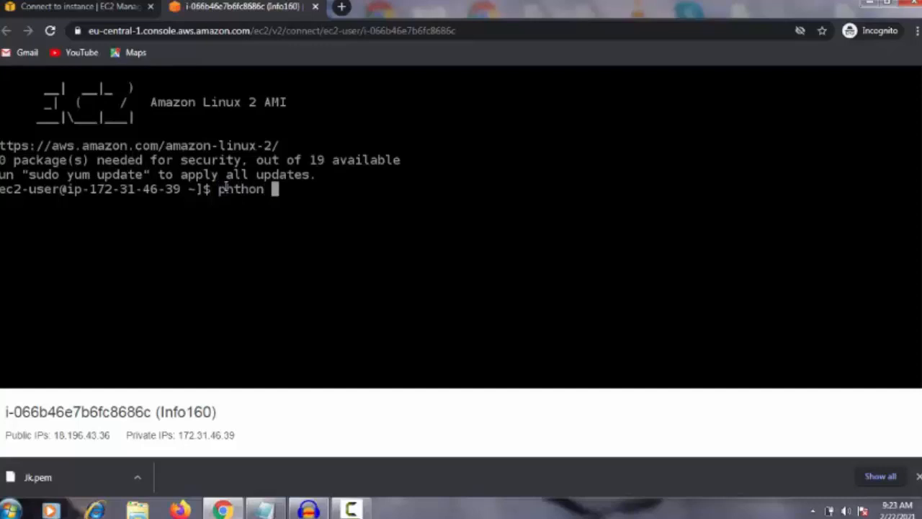
{"action": "type", "text": " --vert"}
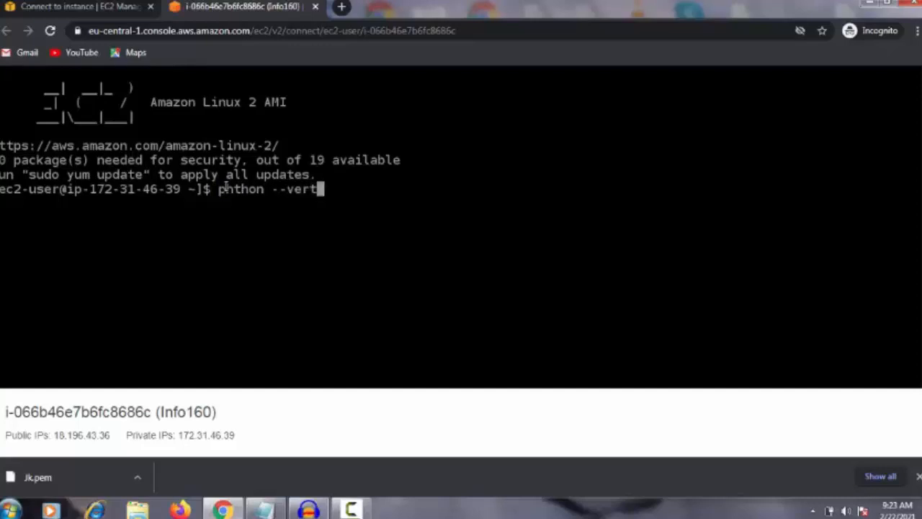
{"action": "key", "text": "BackSpace"}
{"action": "type", "text": "sion"}
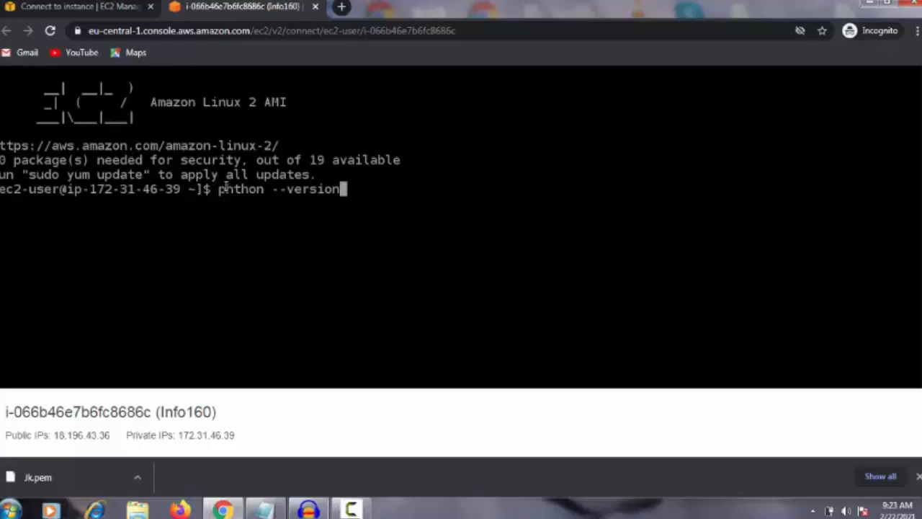
{"action": "key", "text": "Return"}
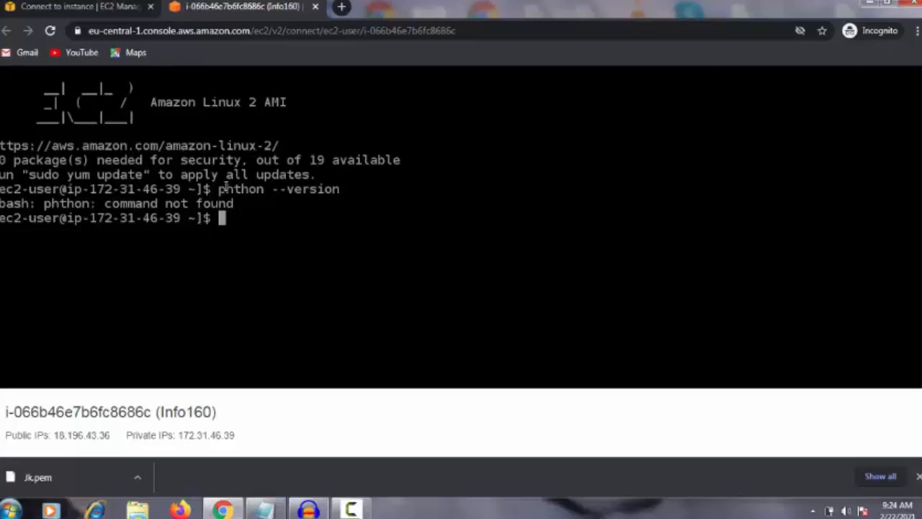
Check the installed Python version with python --version and dismiss the Windows color scheme prompt
{"action": "type", "text": "python --ver"}
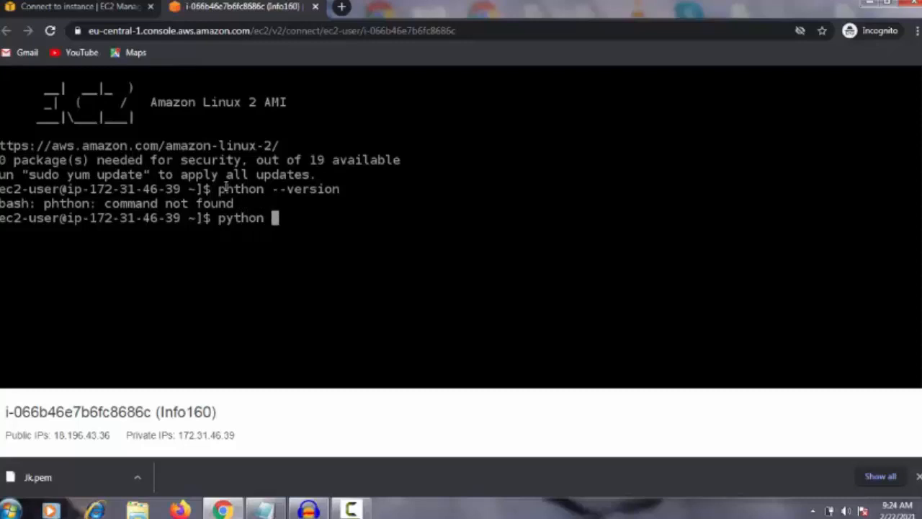
{"action": "type", "text": "t"}
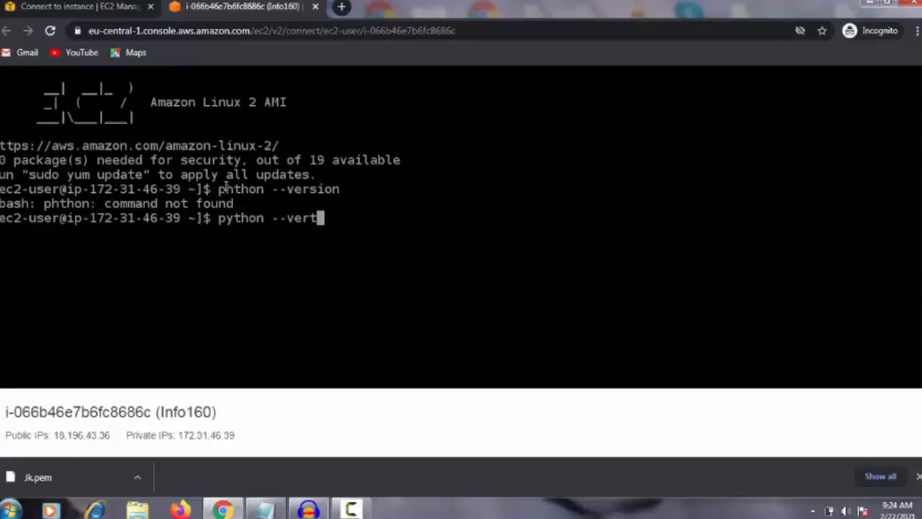
{"action": "key", "text": "BackSpace"}
{"action": "type", "text": "sion"}
{"action": "key", "text": "Return"}
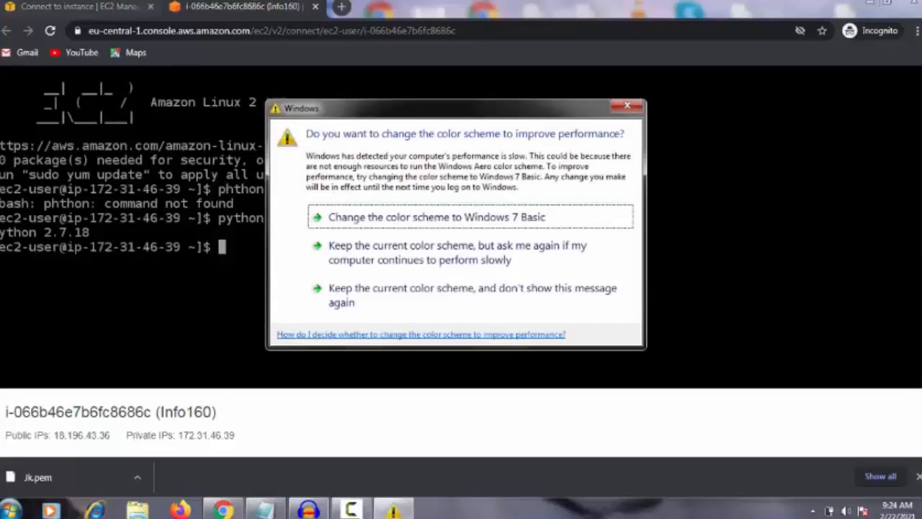
{"action": "left_click", "coordinate": [626, 107]}
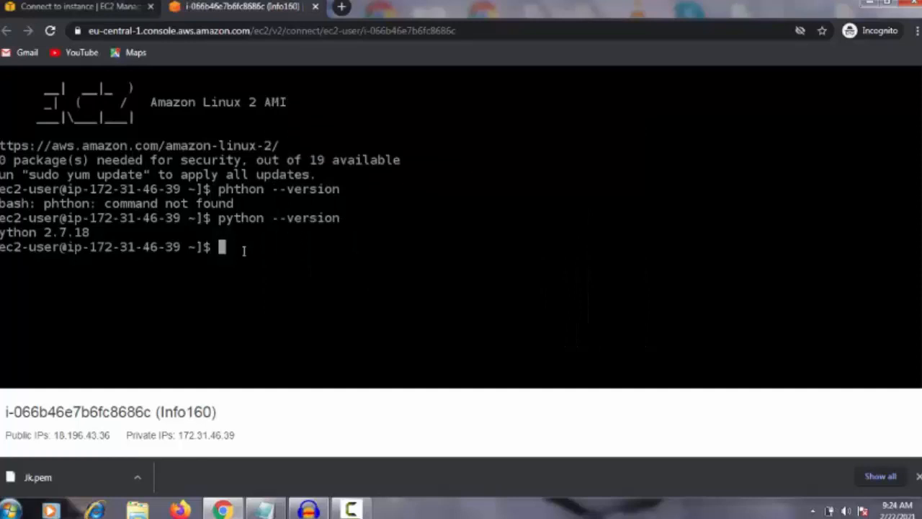
Switch the shell session to the root user with sudo su
{"action": "type", "text": "sudo su"}
{"action": "key", "text": "Return"}
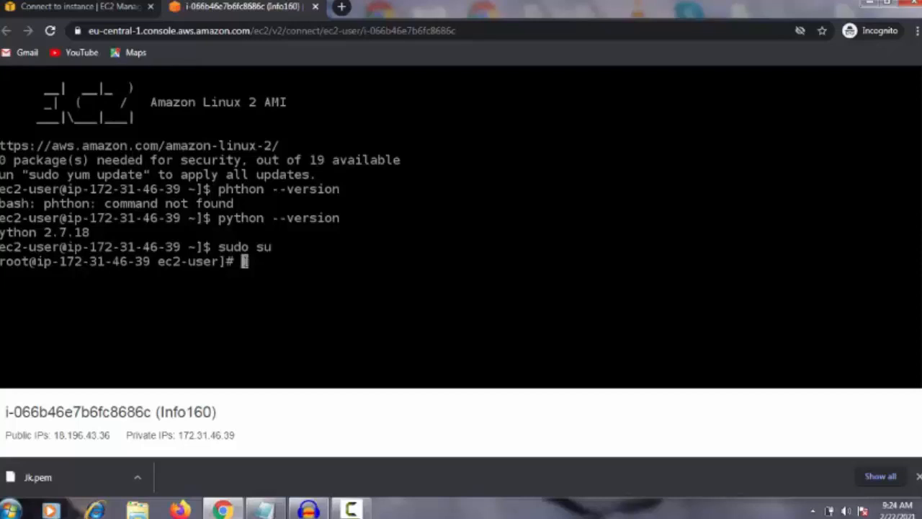
Run yum without arguments to display its usage options, and dismiss the Windows color scheme prompt
{"action": "type", "text": "yum"}
{"action": "key", "text": "BackSpace"}
{"action": "key", "text": "BackSpace"}
{"action": "key", "text": "BackSpace"}
{"action": "type", "text": "yu"}
{"action": "key", "text": "BackSpace"}
{"action": "key", "text": "BackSpace"}
{"action": "type", "text": "yum"}
{"action": "key", "text": "Return"}
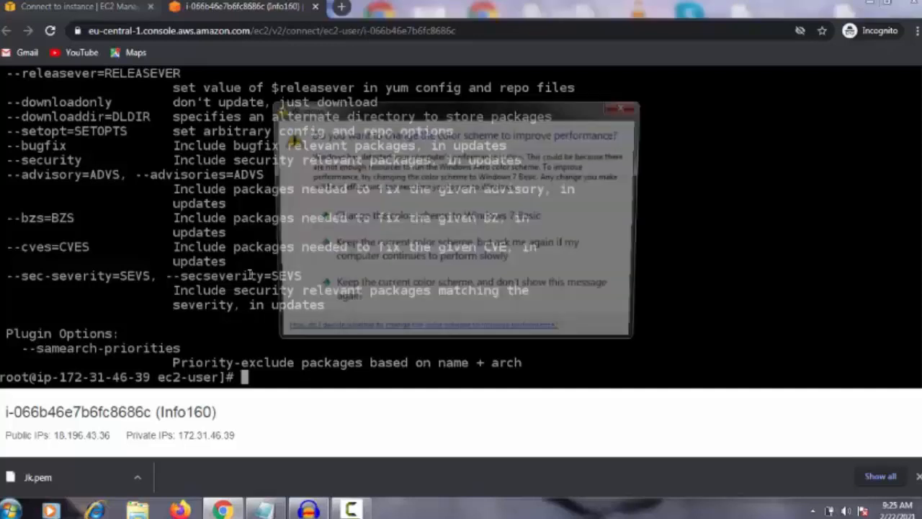
{"action": "left_click", "coordinate": [626, 107]}
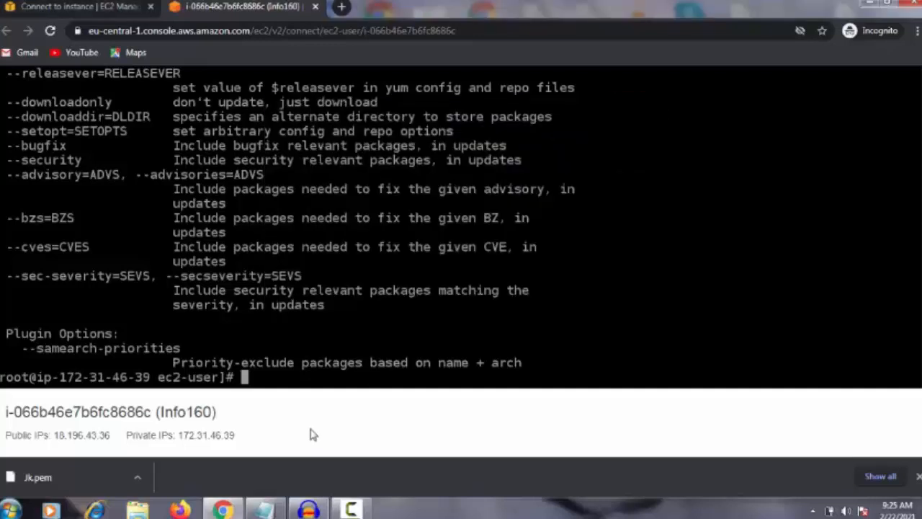
Update all packages with yum update -y, accepting the changes automatically
{"action": "type", "text": "yum update"}
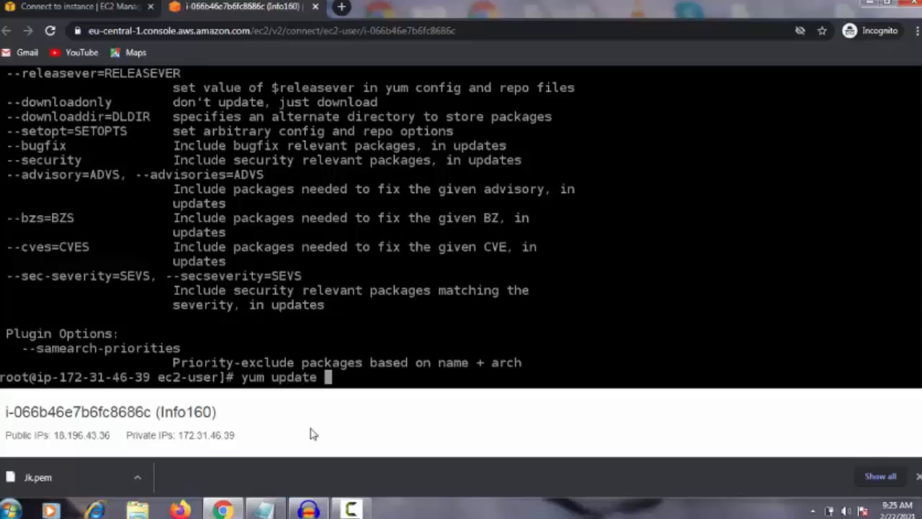
{"action": "type", "text": " -y"}
{"action": "key", "text": "Return"}
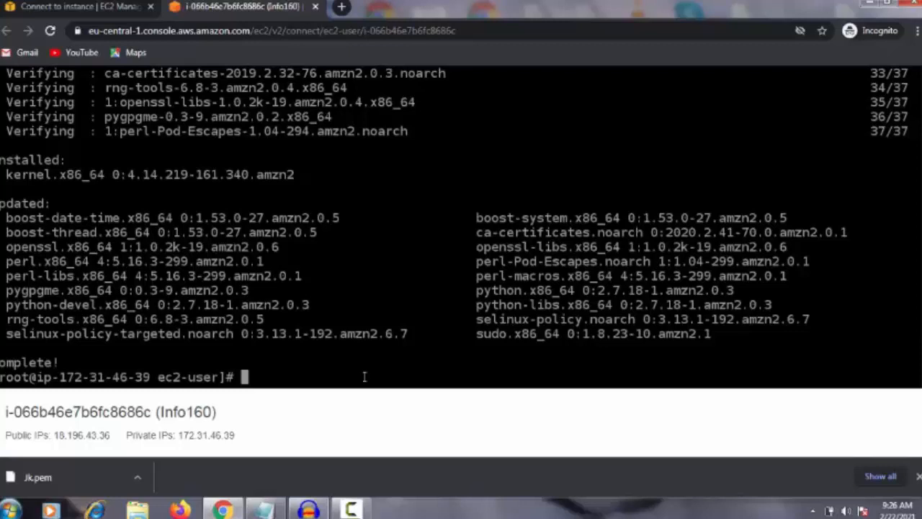
Install the Apache web server with yum install httpd and approve the installation with y
{"action": "type", "text": "m install"}
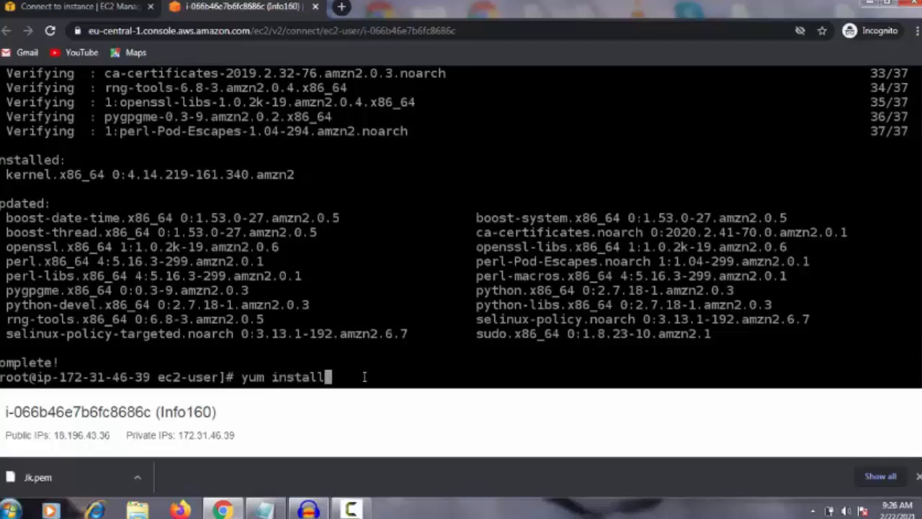
{"action": "type", "text": " httpd"}
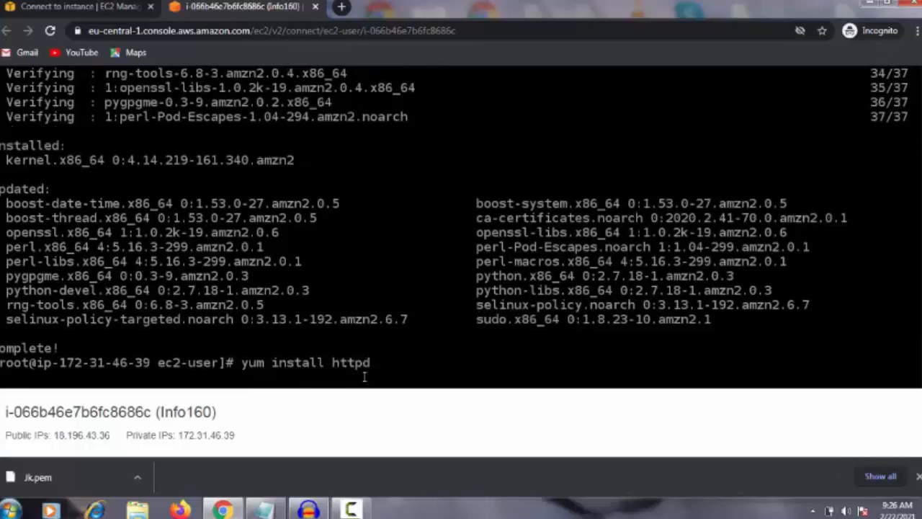
{"action": "key", "text": "Return"}
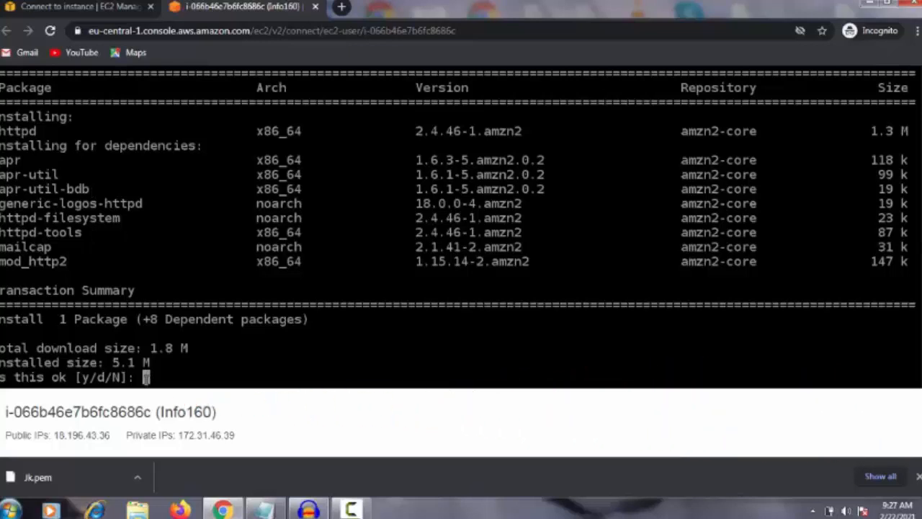
{"action": "type", "text": "y"}
{"action": "key", "text": "Return"}
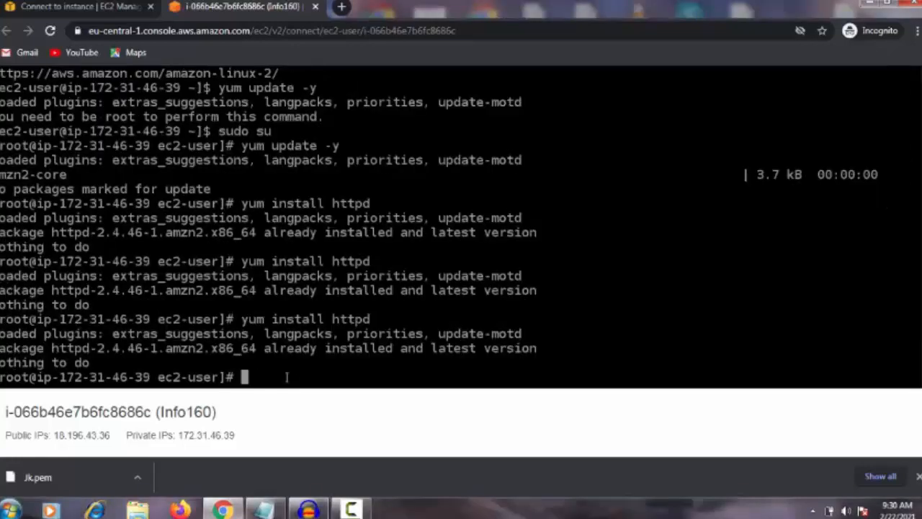
Start the Apache web server with systemctl start httpd
{"action": "type", "text": "systemc"}
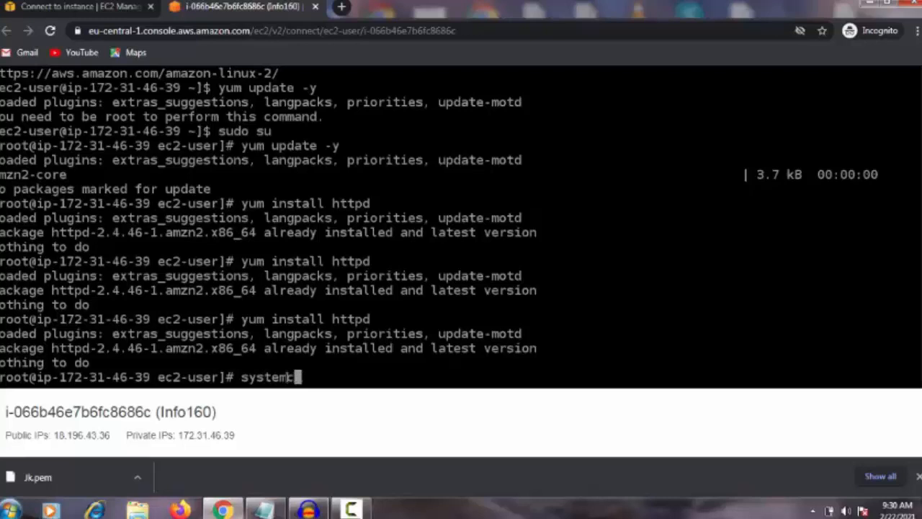
{"action": "type", "text": "tl start"}
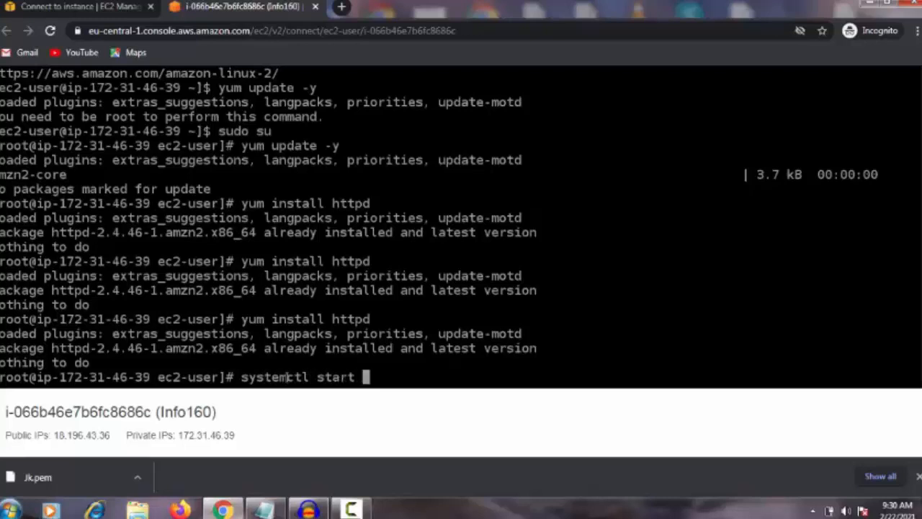
{"action": "type", "text": " httpd"}
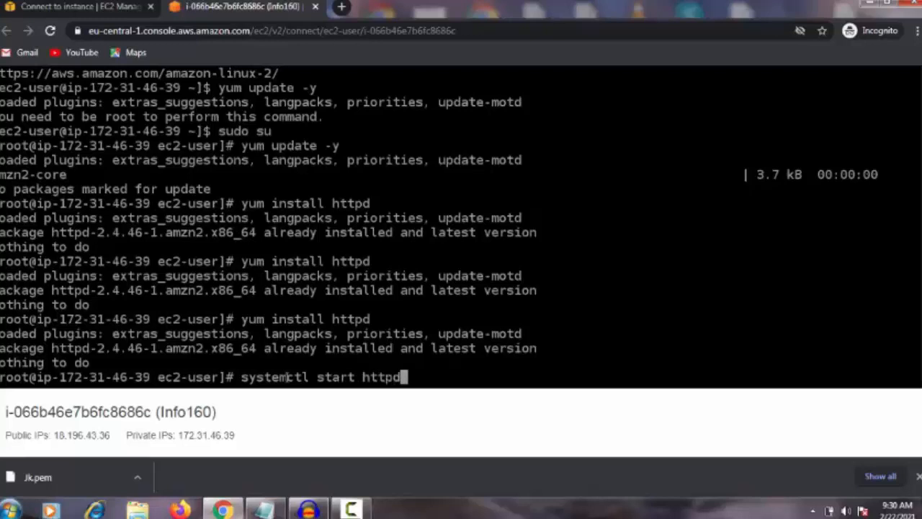
{"action": "key", "text": "Return"}
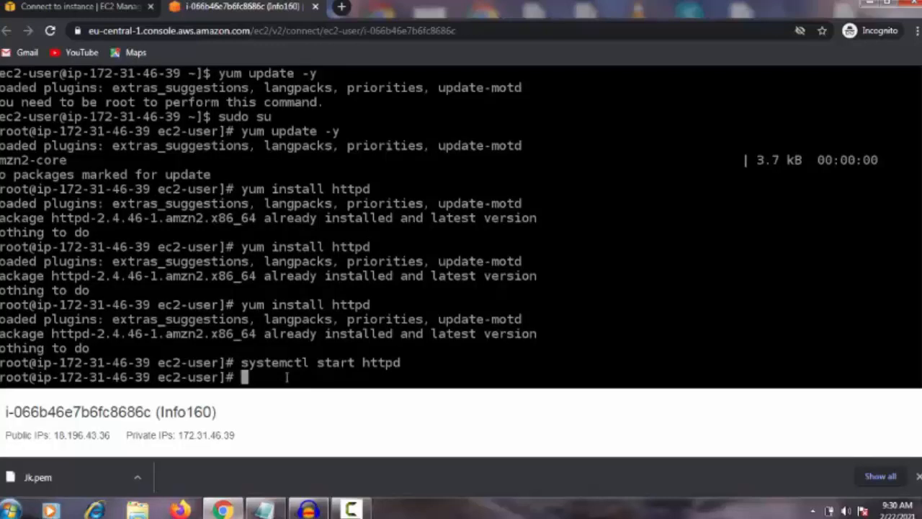
Try to enable the httpd service at boot
{"action": "type", "text": "s"}
{"action": "type", "text": "ystme"}
{"action": "type", "text": "ctl enab"}
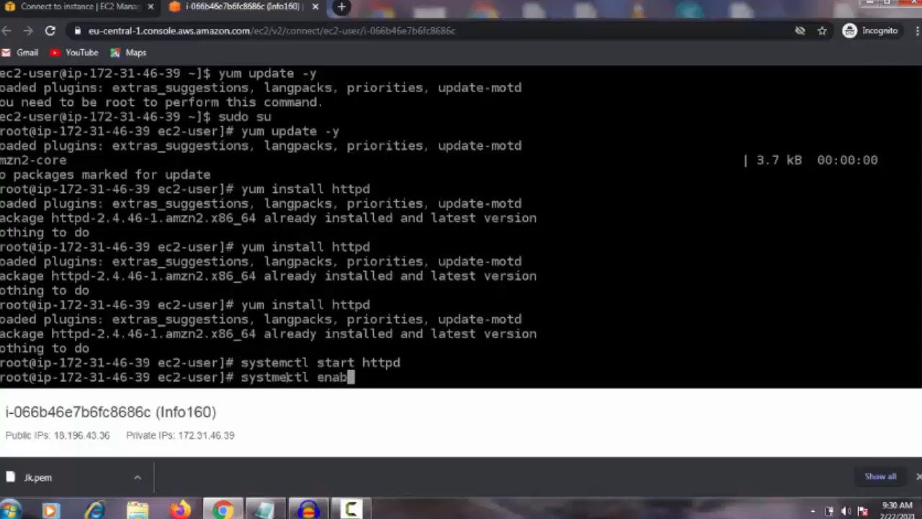
{"action": "type", "text": "le httpd"}
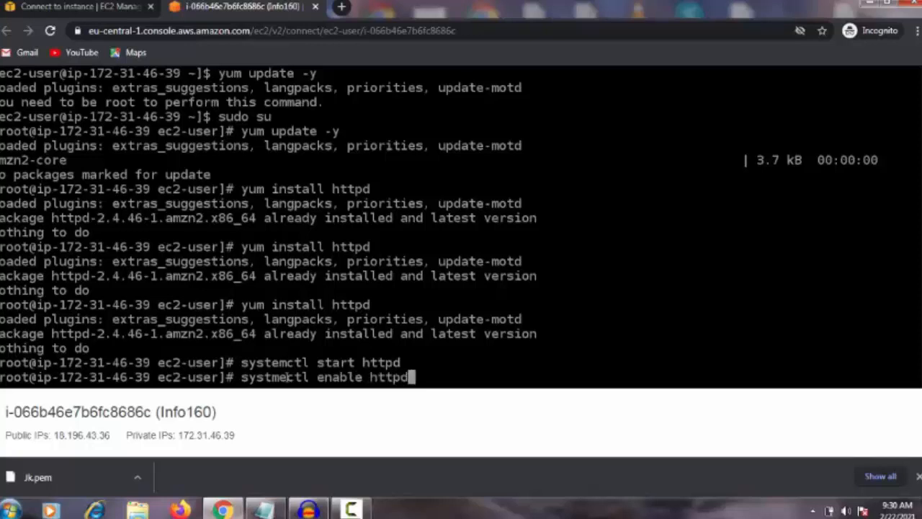
{"action": "key", "text": "Return"}
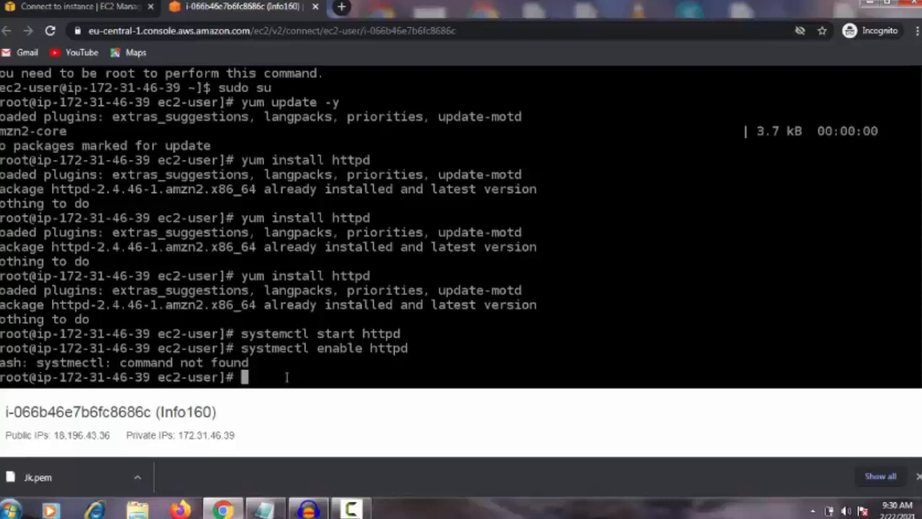
Enable the httpd service at boot with systemctl enable httpd, dismissing the Windows color scheme prompt
{"action": "type", "text": "s"}
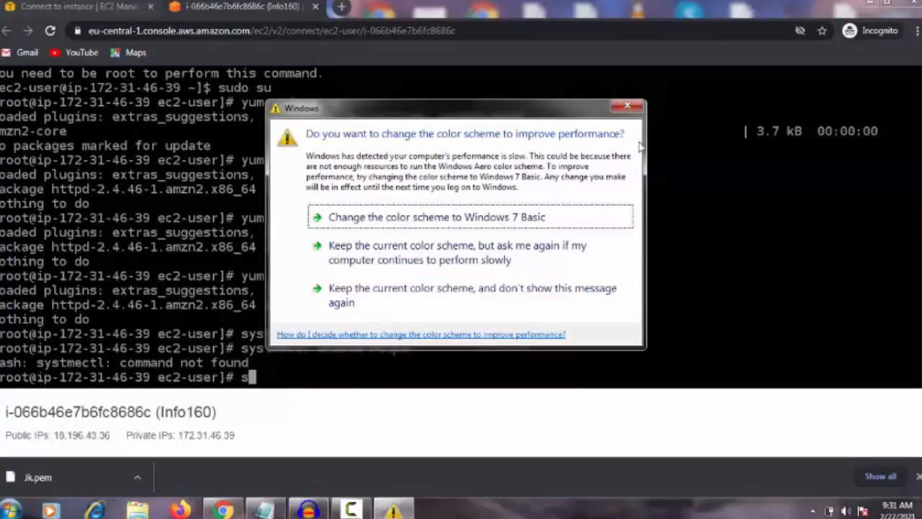
{"action": "left_click", "coordinate": [627, 105]}
{"action": "type", "text": "ystem"}
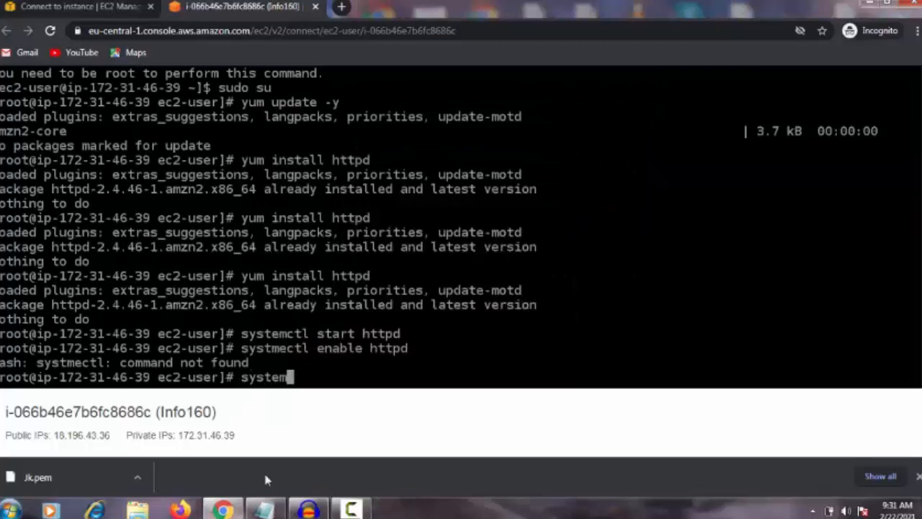
{"action": "type", "text": "ctl enab"}
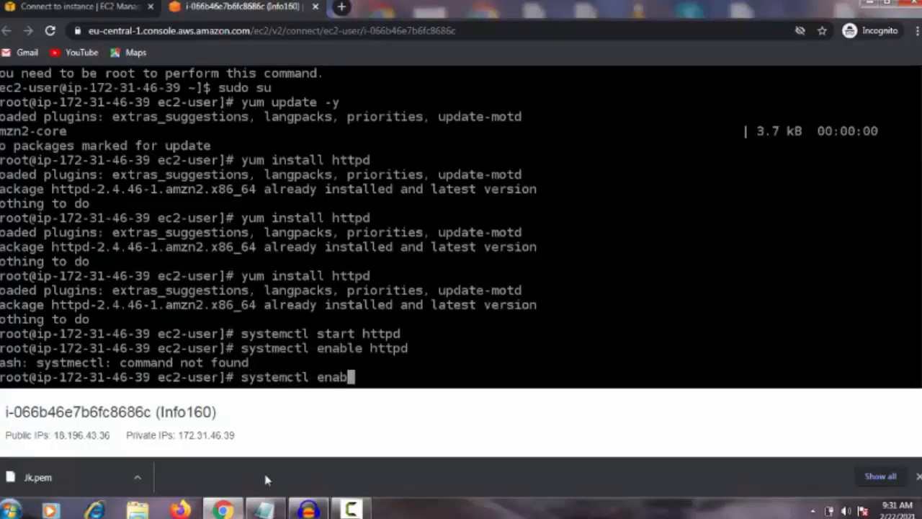
{"action": "type", "text": "le httpd"}
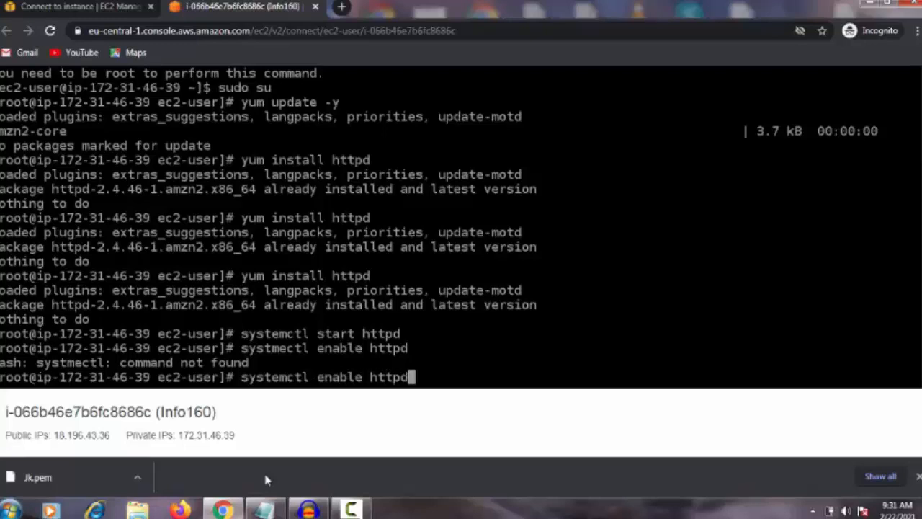
{"action": "key", "text": "Return"}
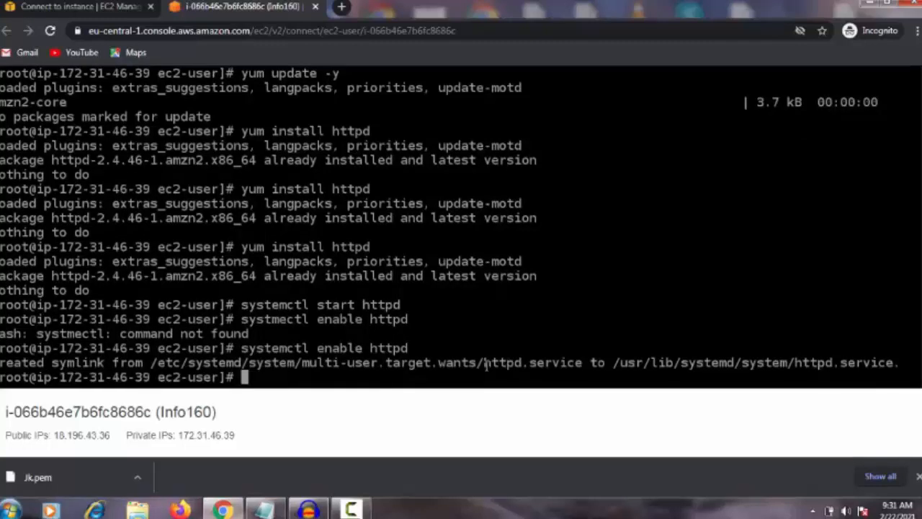
{"action": "left_click_drag", "start_coordinate": [484, 362], "coordinate": [535, 363]}
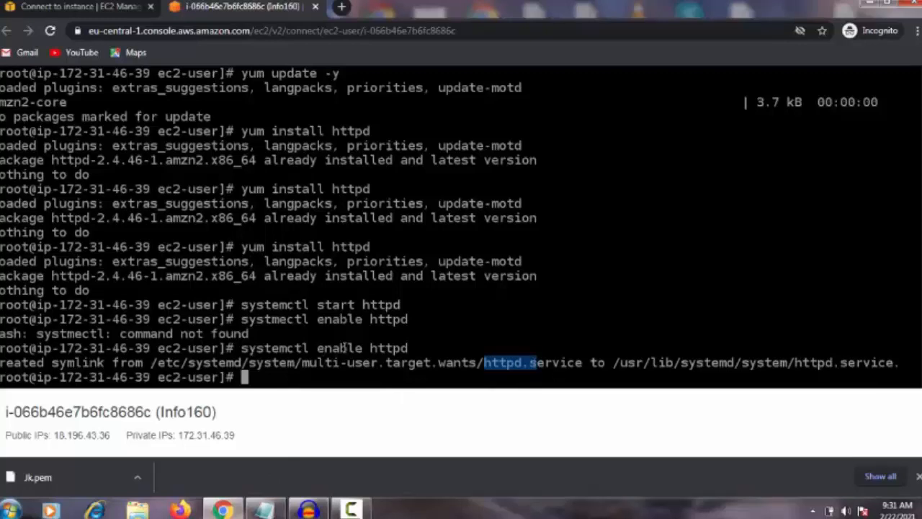
{"action": "left_click_drag", "start_coordinate": [317, 348], "coordinate": [370, 348]}
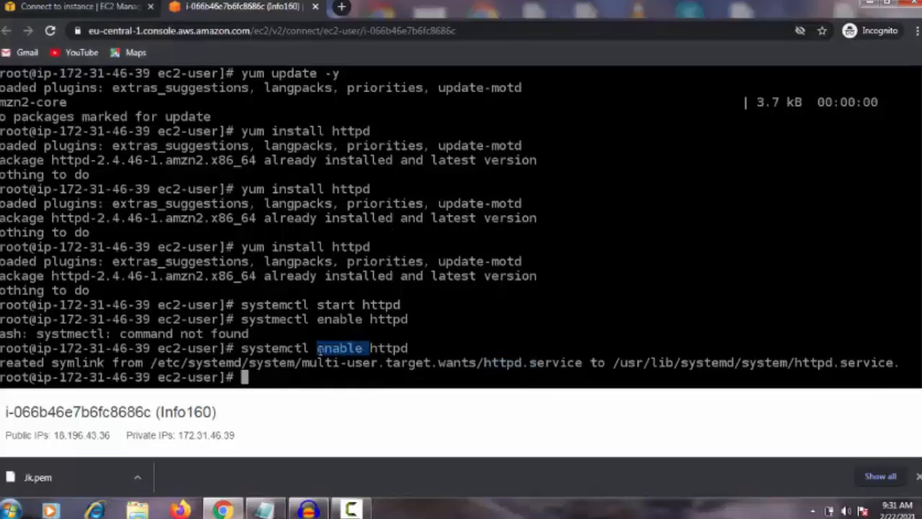
{"action": "double_click", "coordinate": [353, 348]}
{"action": "left_click_drag", "start_coordinate": [374, 349], "coordinate": [413, 349]}
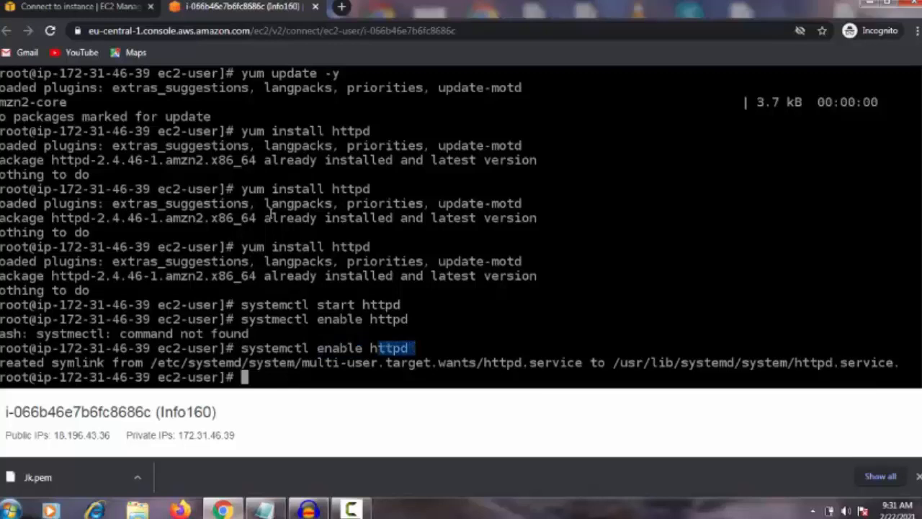
Go back to the EC2 console, cancel the Connect to instance page and return to the Instances list
{"action": "left_click", "coordinate": [105, 6]}
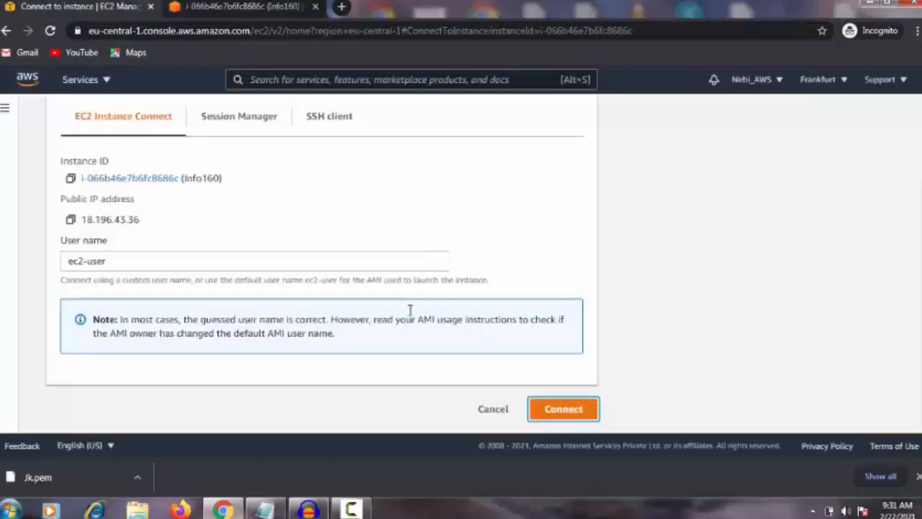
{"action": "scroll", "coordinate": [331, 266], "scroll_direction": "up", "scroll_amount": 2}
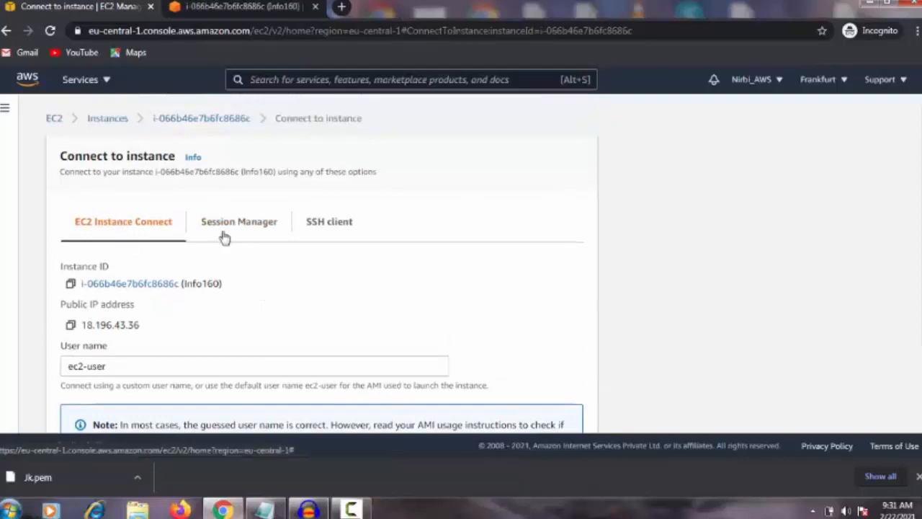
{"action": "scroll", "coordinate": [263, 266], "scroll_direction": "down", "scroll_amount": 2}
{"action": "left_click", "coordinate": [493, 409]}
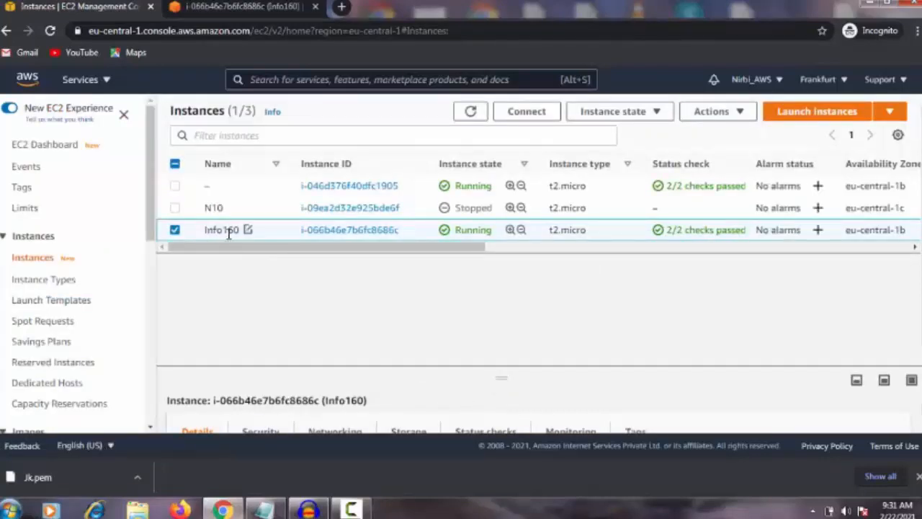
Open the launch-wizard-11 security group from the security details of the Info160 instance
{"action": "left_click", "coordinate": [353, 231]}
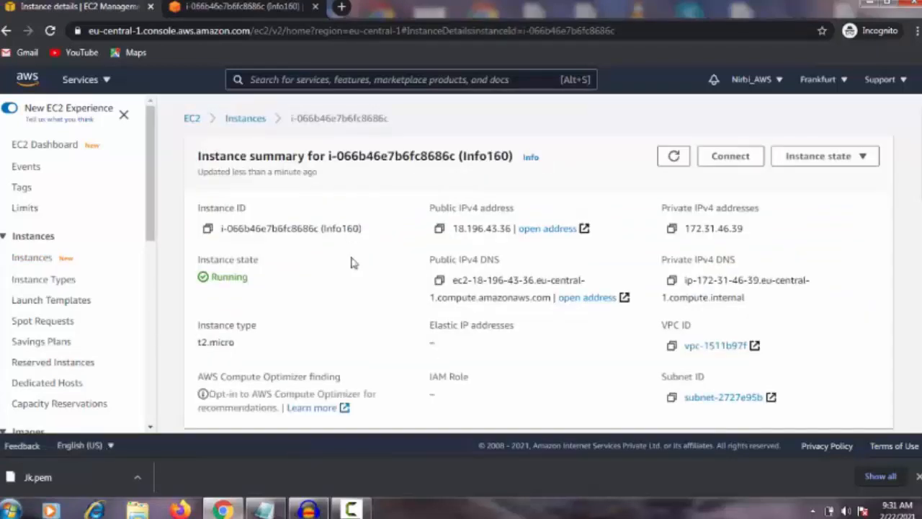
{"action": "scroll", "coordinate": [346, 267], "scroll_direction": "down", "scroll_amount": 4}
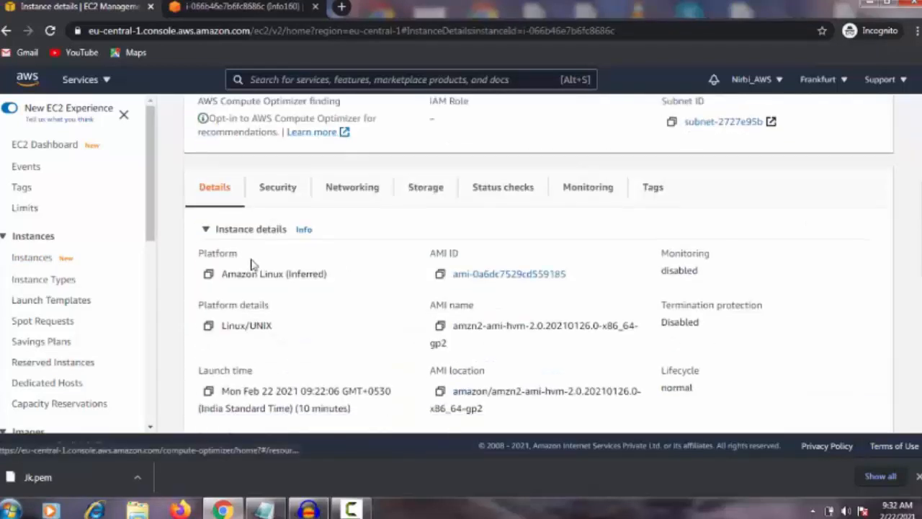
{"action": "left_click", "coordinate": [280, 188]}
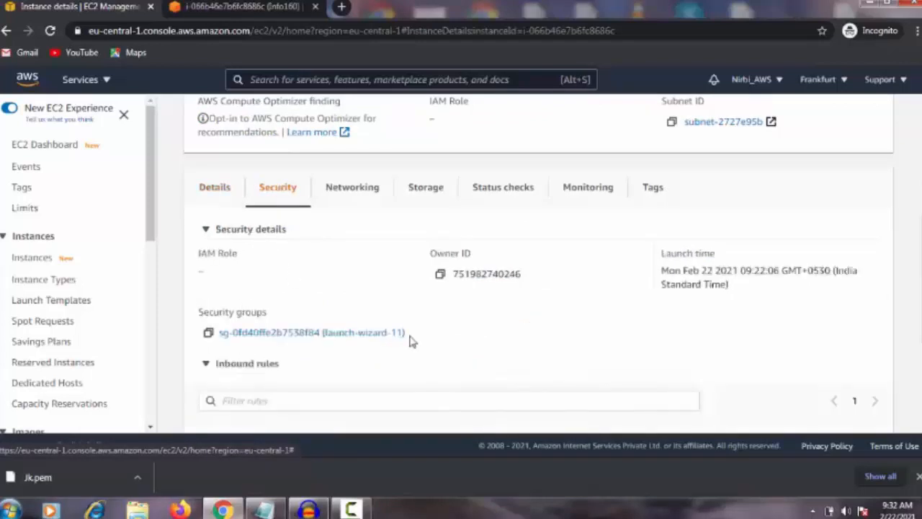
{"action": "scroll", "coordinate": [290, 308], "scroll_direction": "down", "scroll_amount": 1}
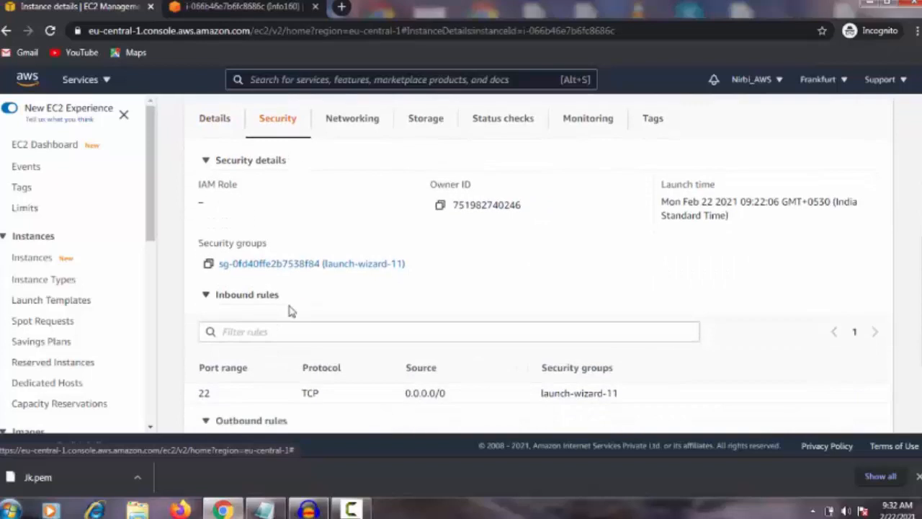
{"action": "left_click", "coordinate": [312, 266]}
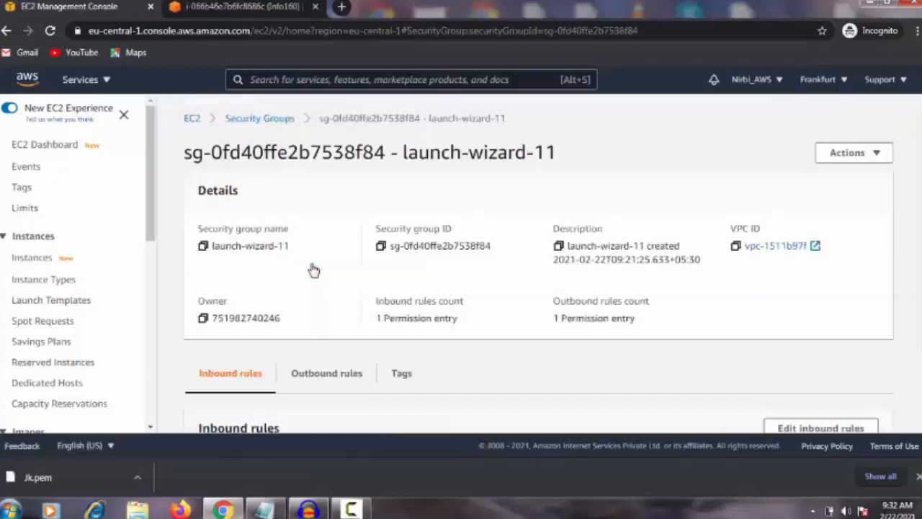
Add an inbound HTTP rule with source 0.0.0.0/0 to the launch-wizard-11 security group and save the rules
{"action": "scroll", "coordinate": [311, 271], "scroll_direction": "down", "scroll_amount": 1}
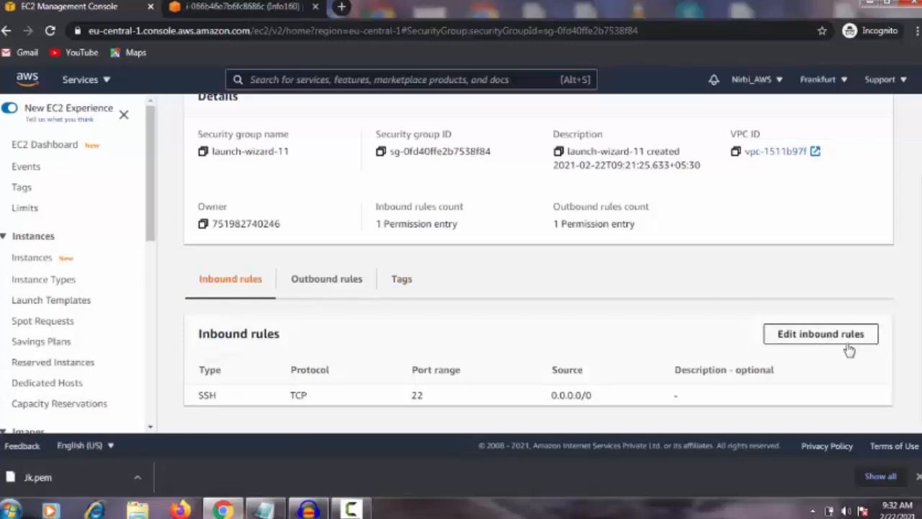
{"action": "left_click", "coordinate": [812, 337]}
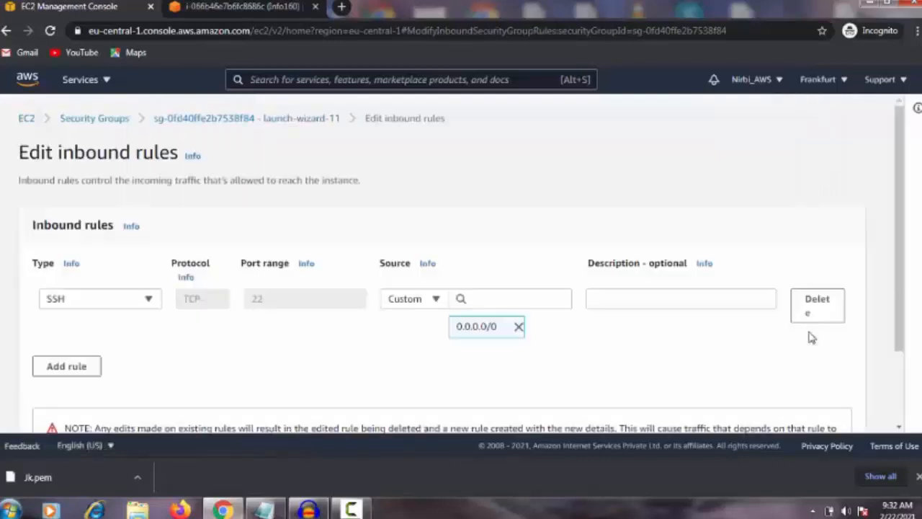
{"action": "scroll", "coordinate": [127, 333], "scroll_direction": "down", "scroll_amount": 1}
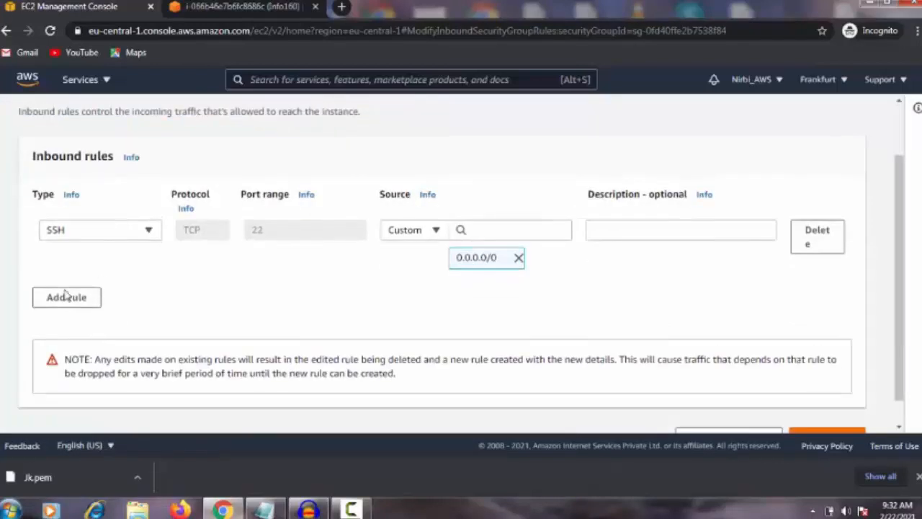
{"action": "left_click", "coordinate": [74, 302]}
{"action": "left_click", "coordinate": [131, 290]}
{"action": "type", "text": "http"}
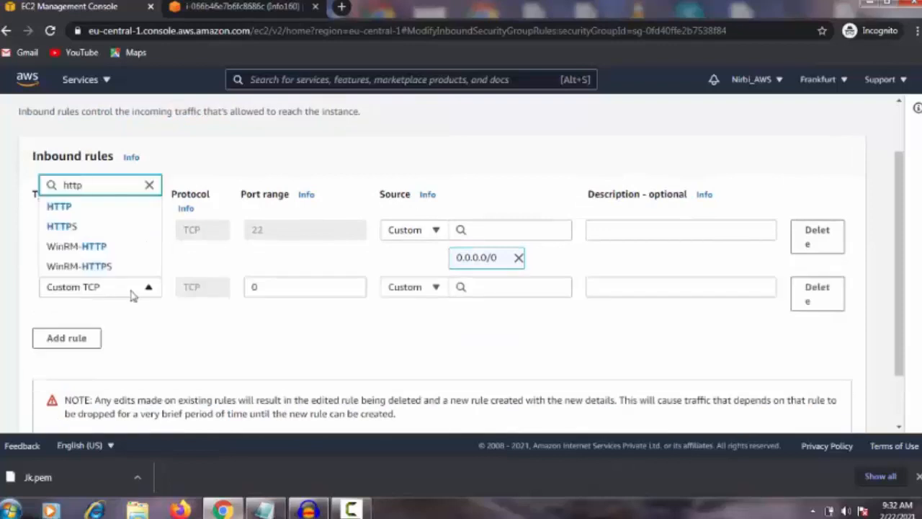
{"action": "left_click", "coordinate": [60, 208]}
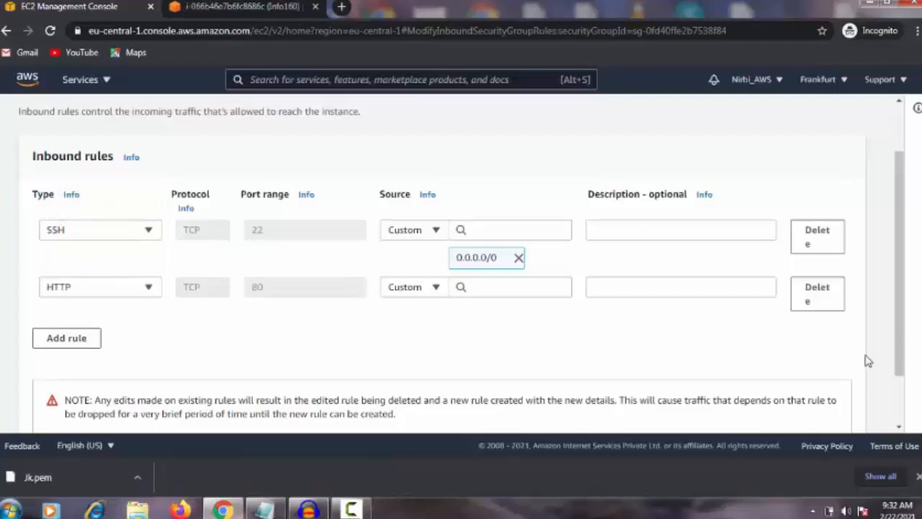
{"action": "left_click", "coordinate": [483, 287]}
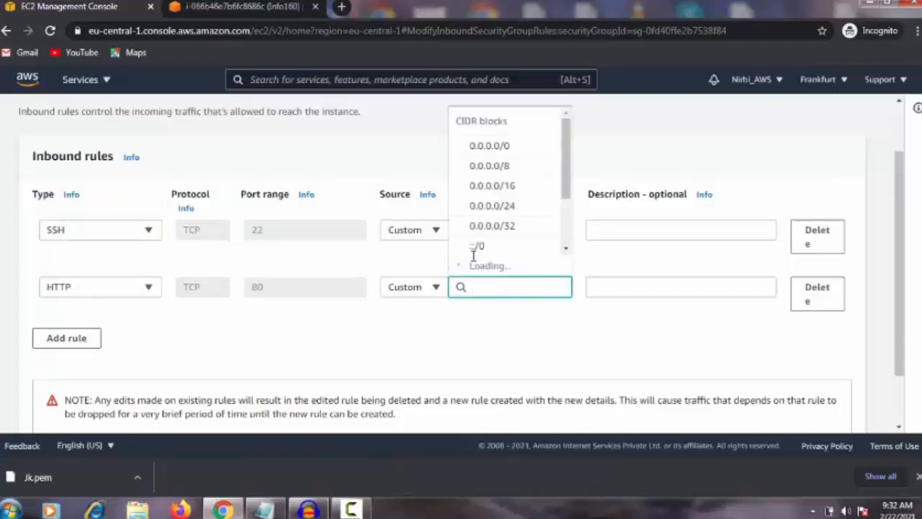
{"action": "left_click", "coordinate": [490, 146]}
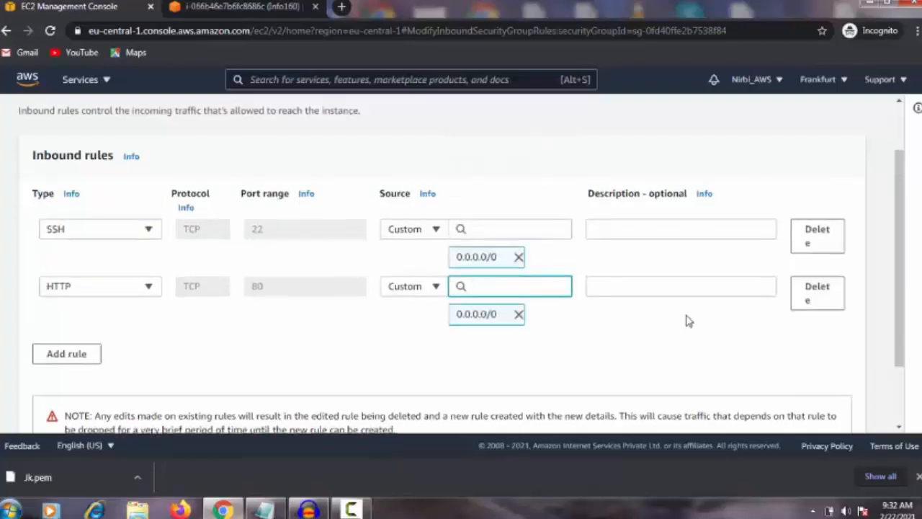
{"action": "scroll", "coordinate": [688, 322], "scroll_direction": "down", "scroll_amount": 2}
{"action": "left_click", "coordinate": [827, 409]}
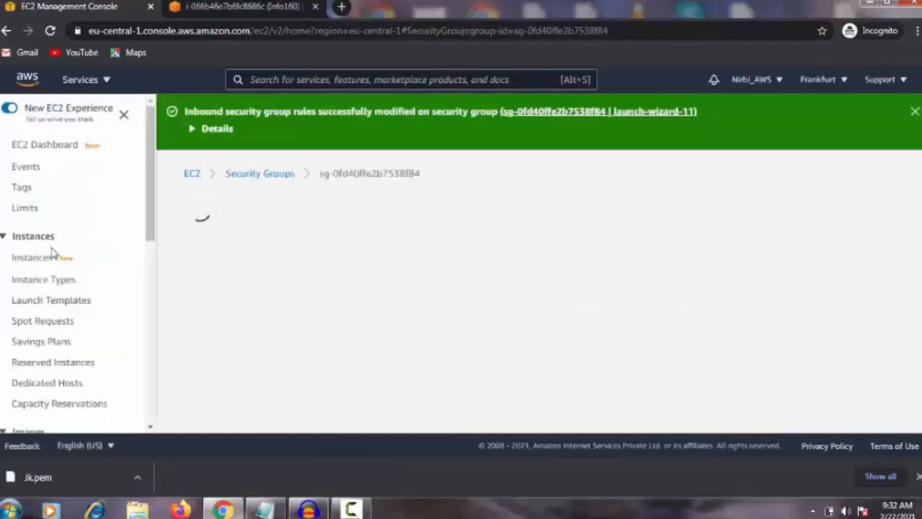
Return to the instance's terminal session and run systemctl enable httpd again
{"action": "left_click", "coordinate": [237, 7]}
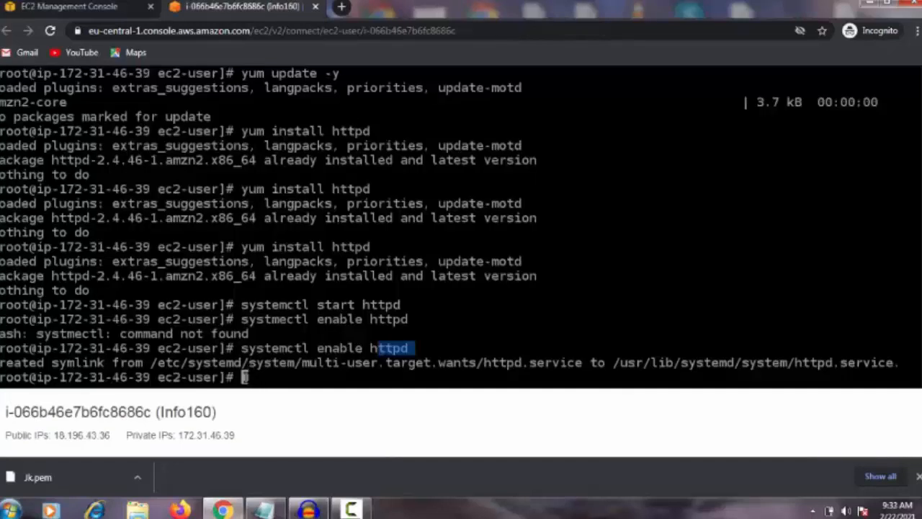
{"action": "type", "text": "syst"}
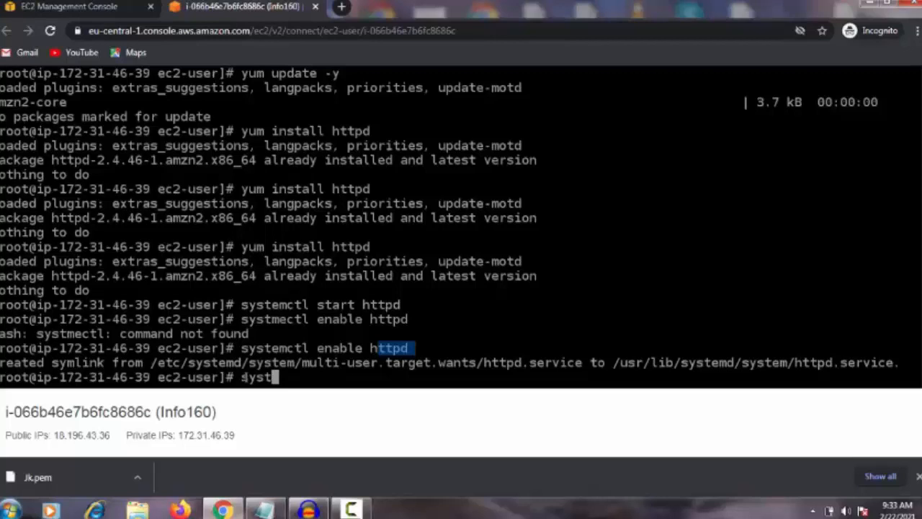
{"action": "type", "text": "emctl "}
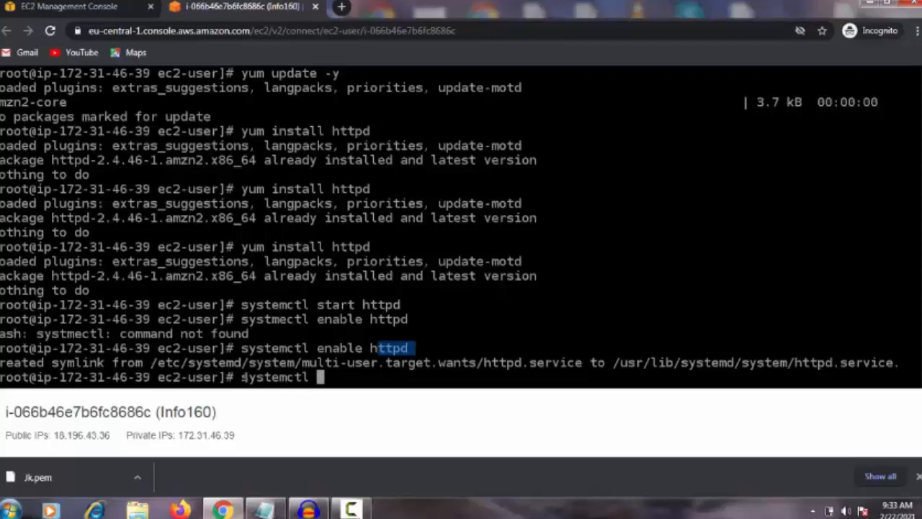
{"action": "type", "text": "enable h"}
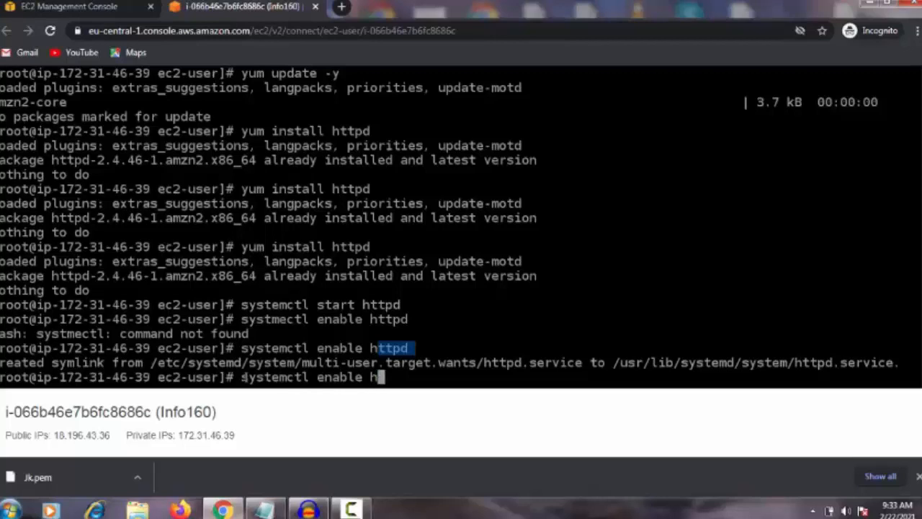
{"action": "type", "text": "ttpd"}
{"action": "key", "text": "Return"}
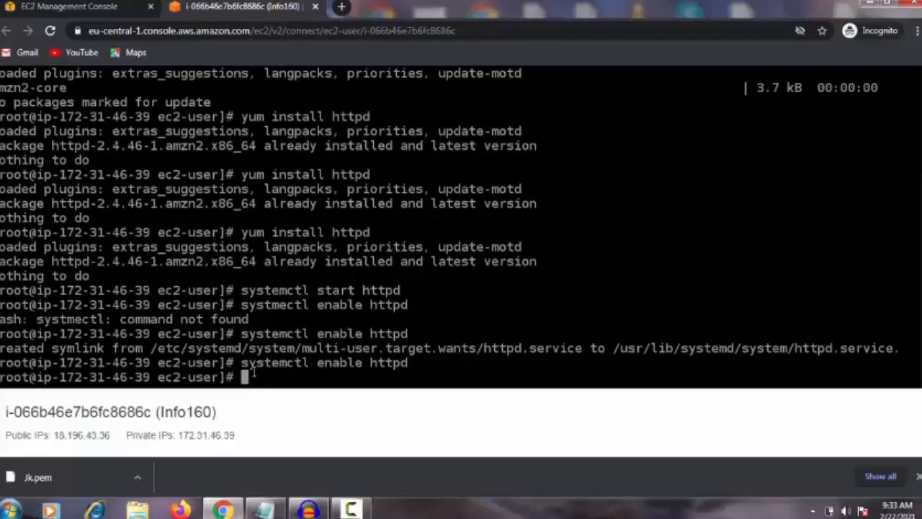
Open a blank browser tab, go back to the Info160 instance summary and dismiss the Windows color scheme prompt
{"action": "left_click", "coordinate": [343, 7]}
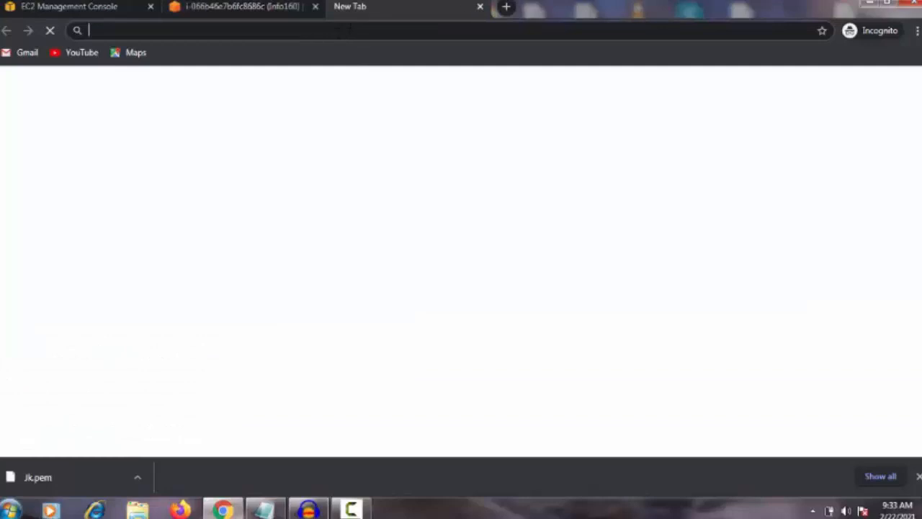
{"action": "left_click", "coordinate": [263, 6]}
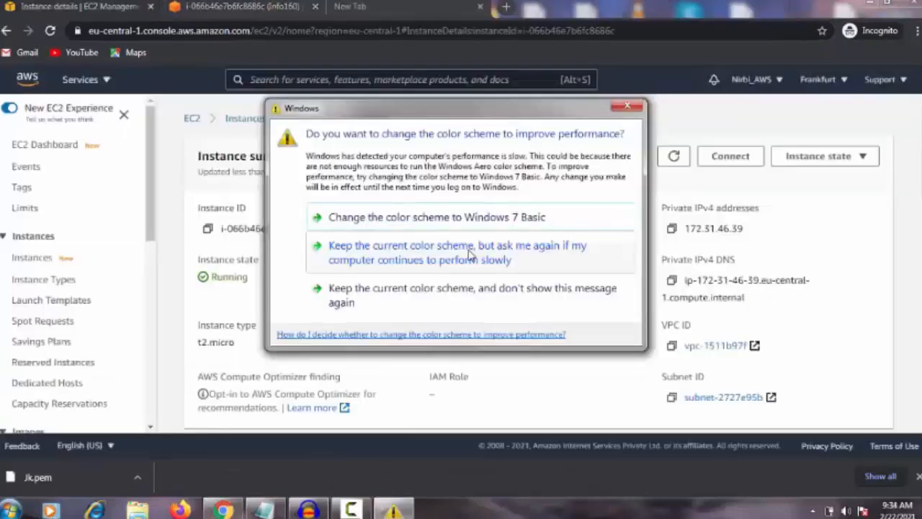
{"action": "left_click", "coordinate": [628, 107]}
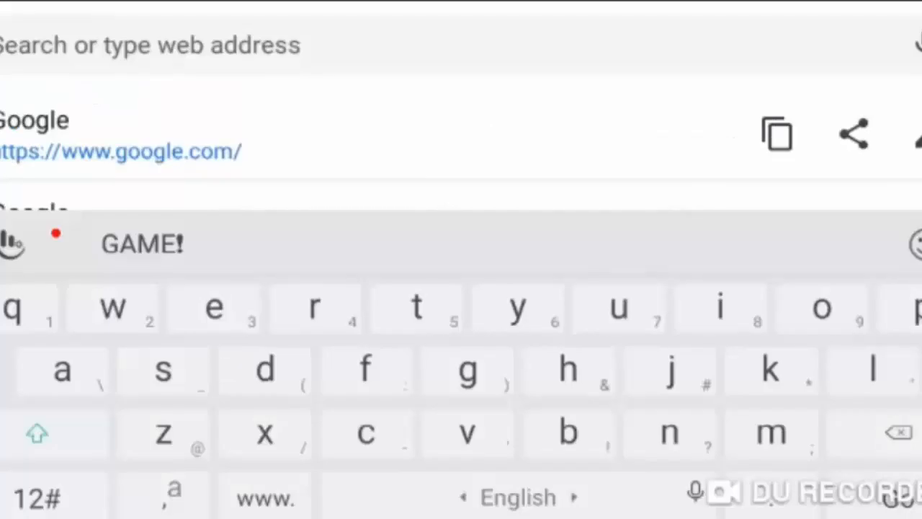
Switch to the phone's browser and load the instance's public address 18.196.43.36
{"action": "left_click", "coordinate": [41, 497]}
{"action": "type", "text": "8."}
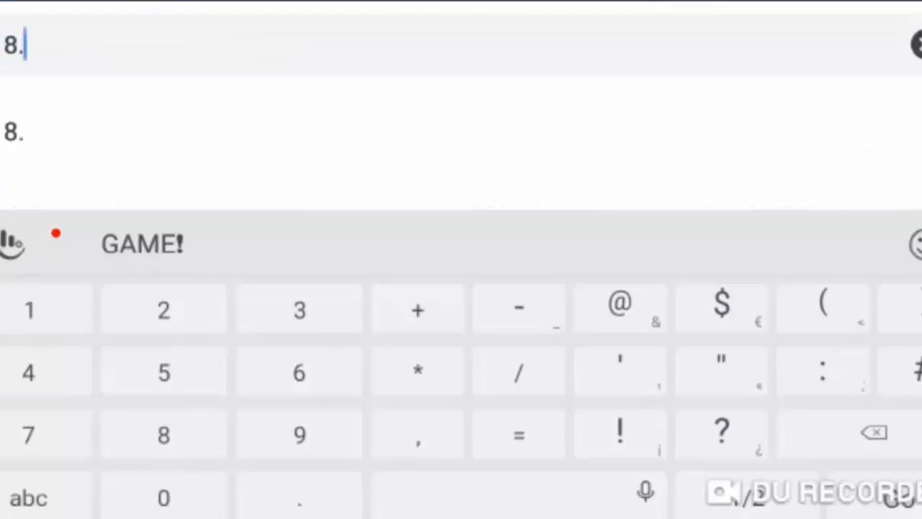
{"action": "type", "text": "196."}
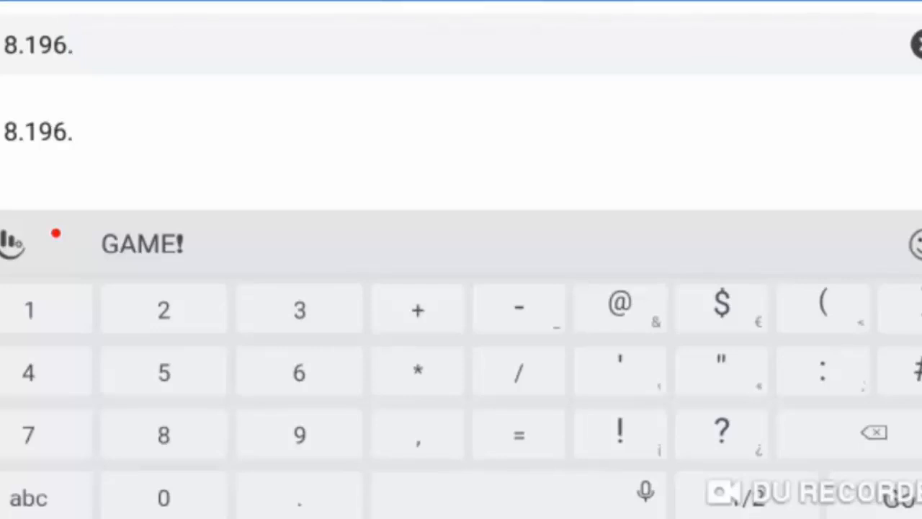
{"action": "type", "text": "43."}
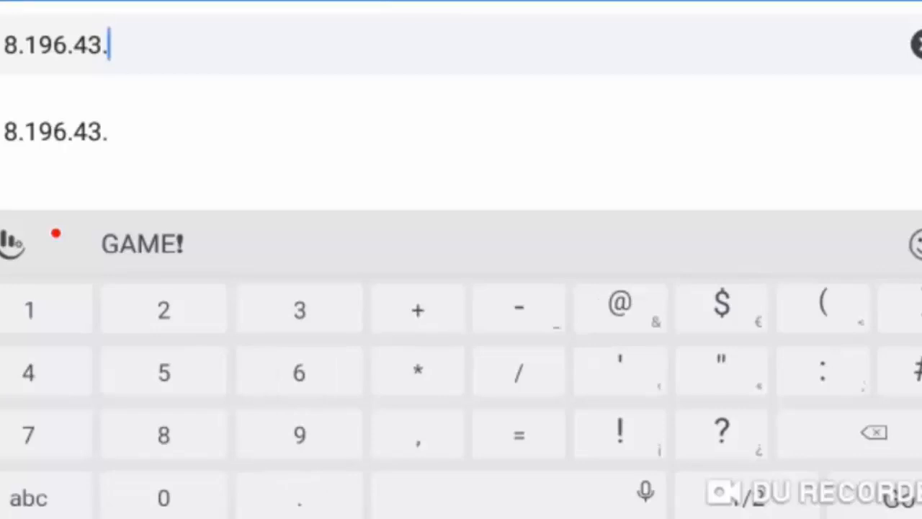
{"action": "type", "text": "36"}
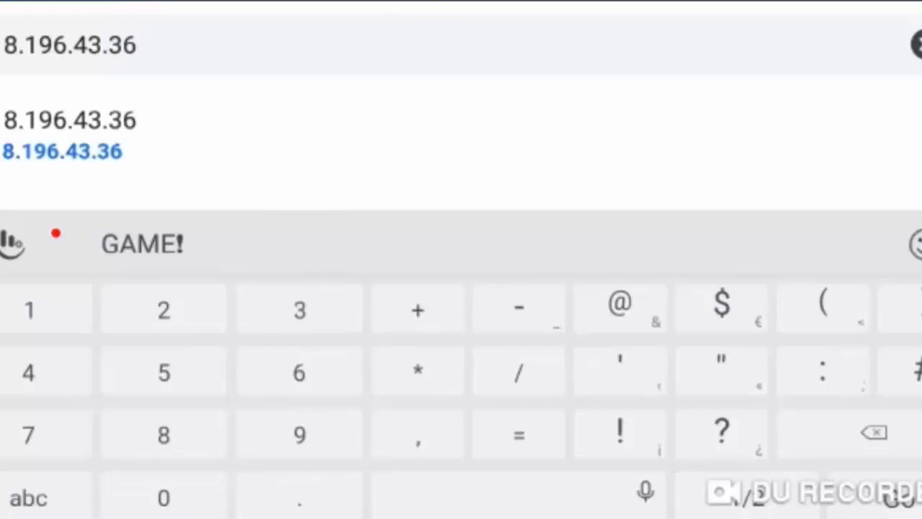
{"action": "key", "text": "Return"}
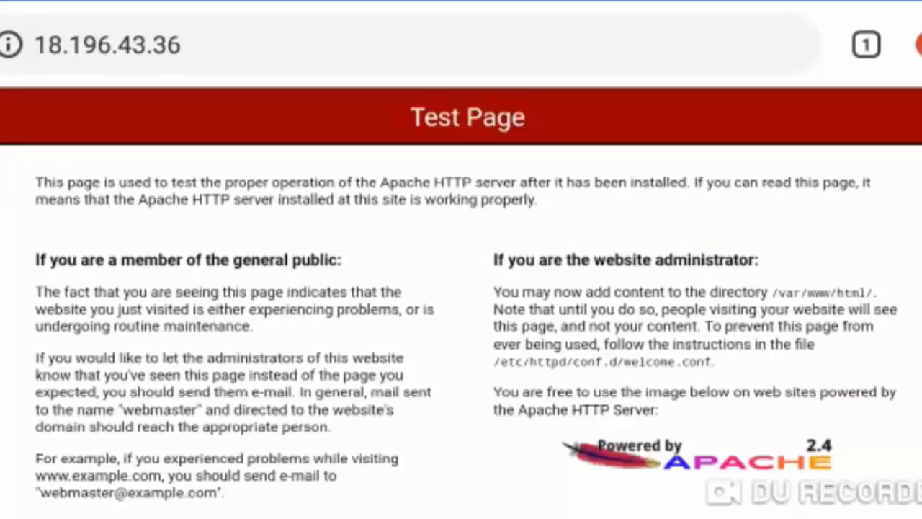
Examine the Apache test page, including its notes for the general public and the website administrator
{"action": "scroll", "coordinate": [720, 324], "scroll_direction": "up", "scroll_amount": 3}
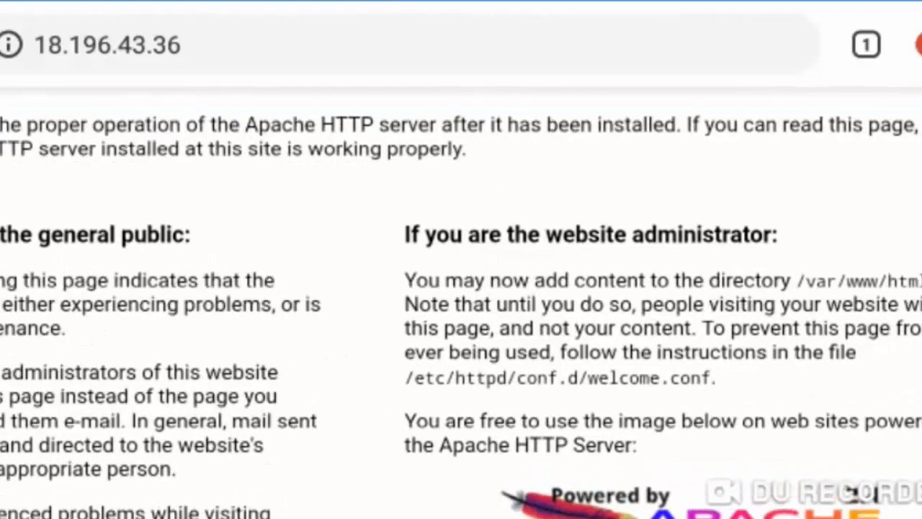
{"action": "scroll", "coordinate": [461, 317], "scroll_direction": "right", "scroll_amount": 3}
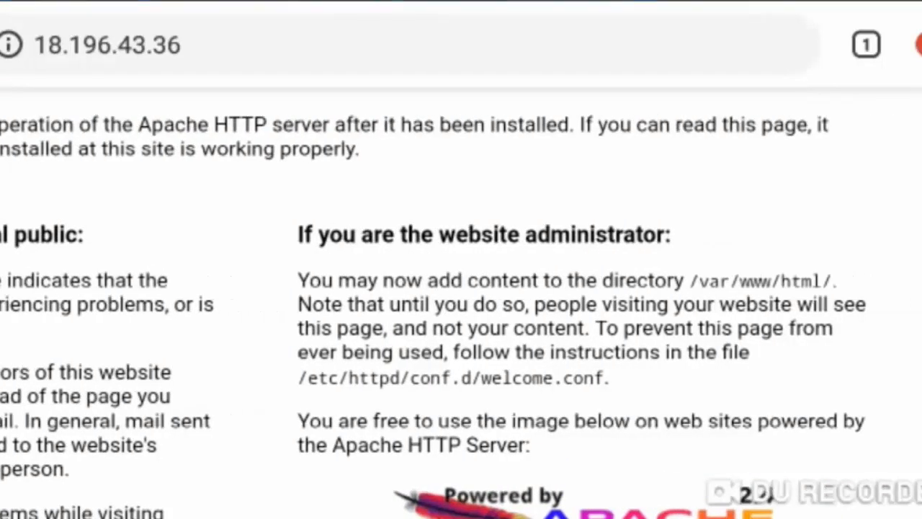
{"action": "scroll", "coordinate": [461, 317], "scroll_direction": "left", "scroll_amount": 2}
{"action": "scroll", "coordinate": [461, 317], "scroll_direction": "left", "scroll_amount": 3}
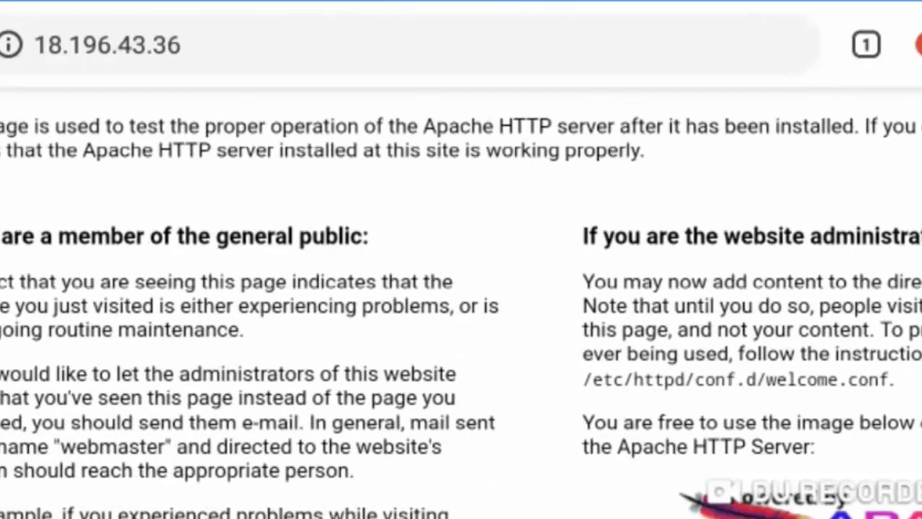
{"action": "scroll", "coordinate": [461, 317], "scroll_direction": "left", "scroll_amount": 2}
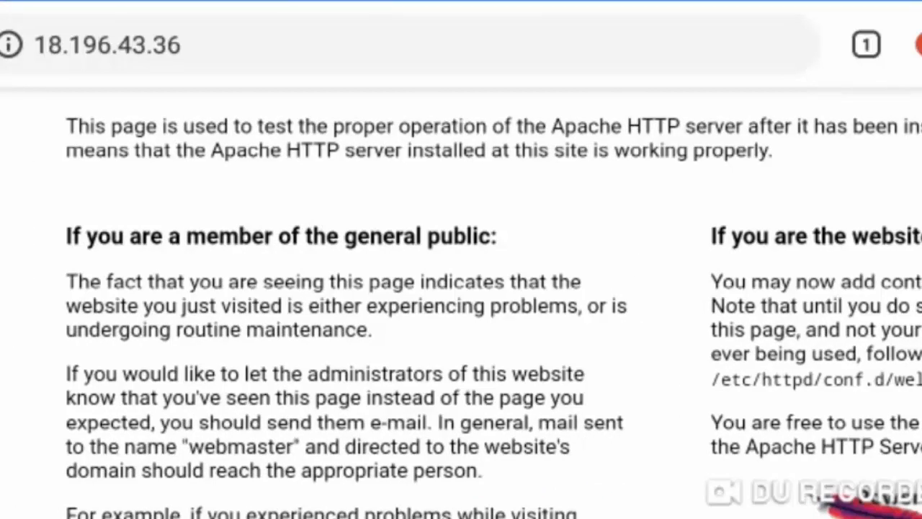
{"action": "scroll", "coordinate": [461, 317], "scroll_direction": "right", "scroll_amount": 3}
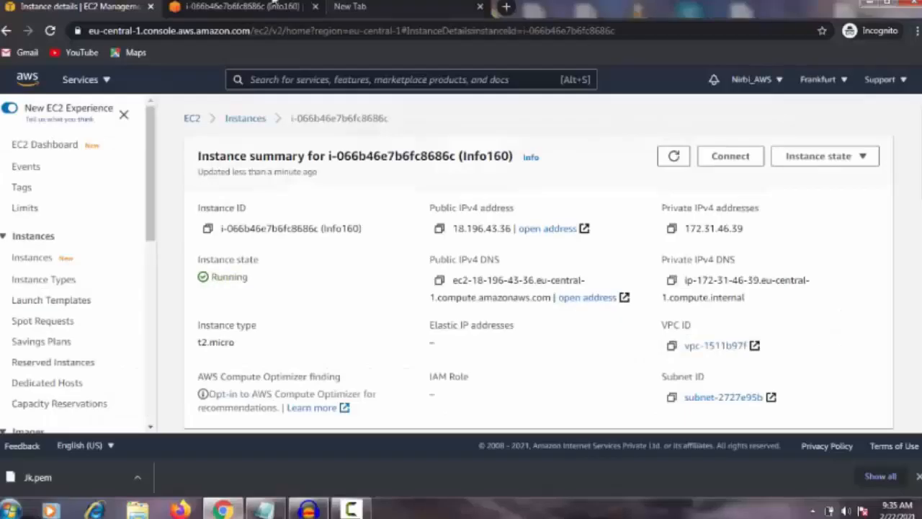
Return to the instance's terminal session, run echo "hello world" and dismiss the Windows color scheme prompt
{"action": "left_click", "coordinate": [244, 6]}
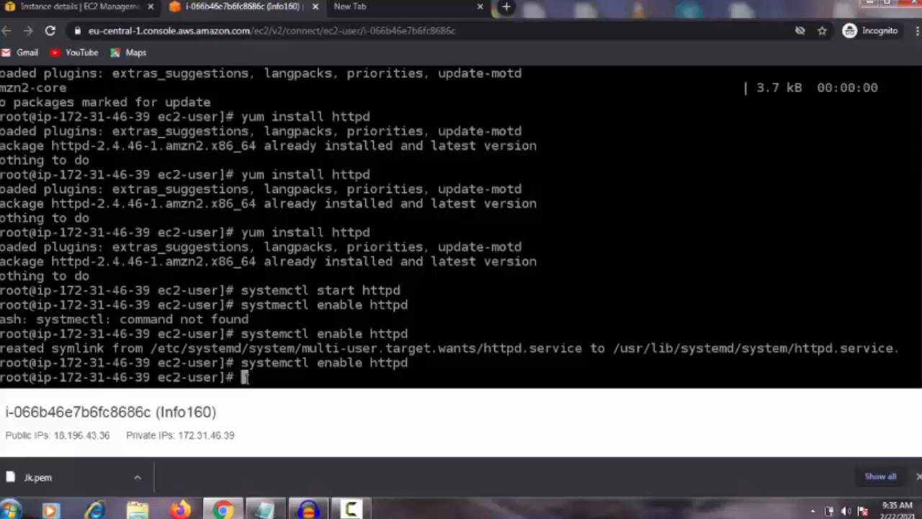
{"action": "type", "text": "echo \""}
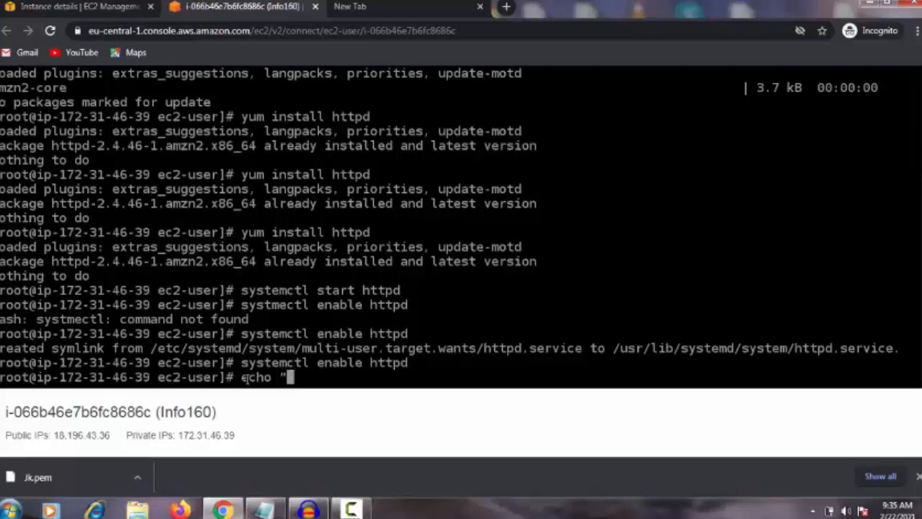
{"action": "type", "text": "hello w"}
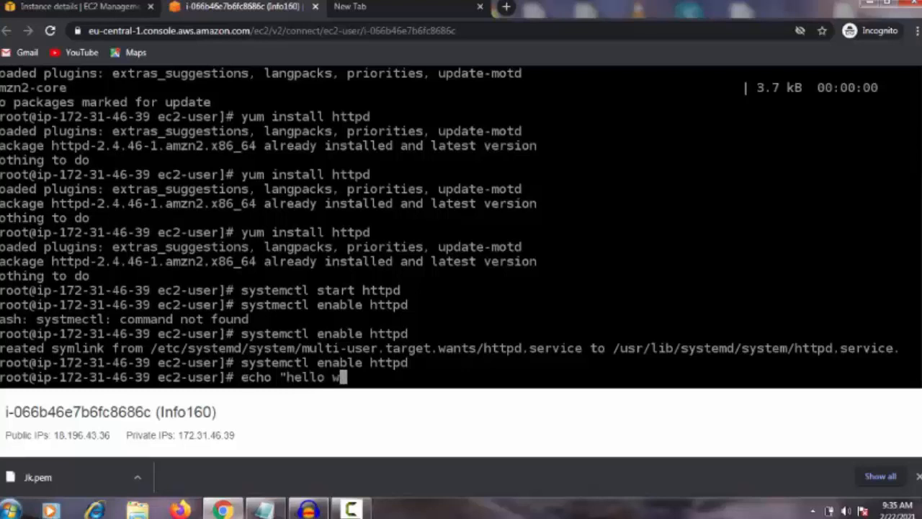
{"action": "type", "text": "ord"}
{"action": "key", "text": "BackSpace"}
{"action": "type", "text": "ld\""}
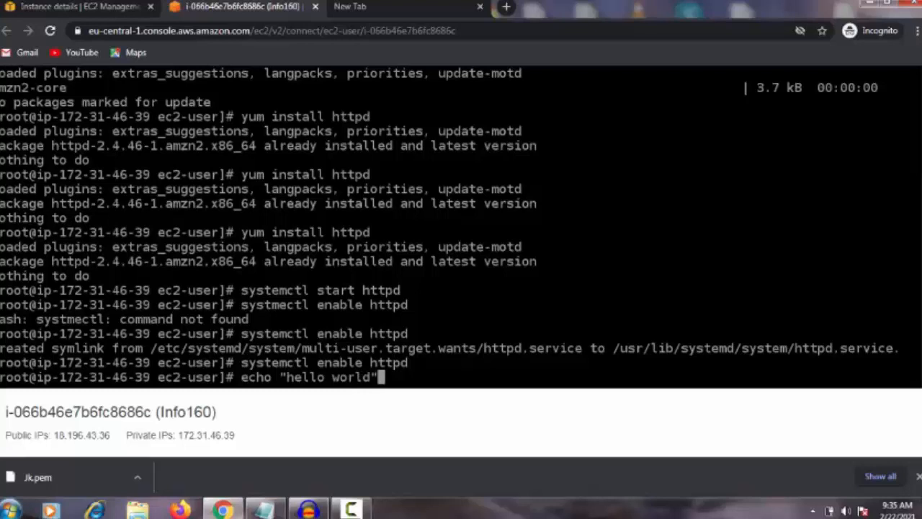
{"action": "key", "text": "Return"}
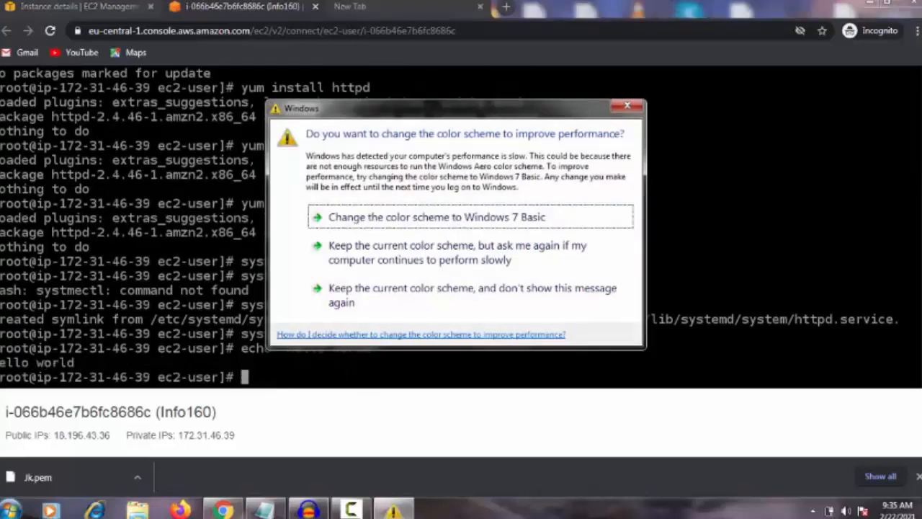
{"action": "left_click", "coordinate": [626, 105]}
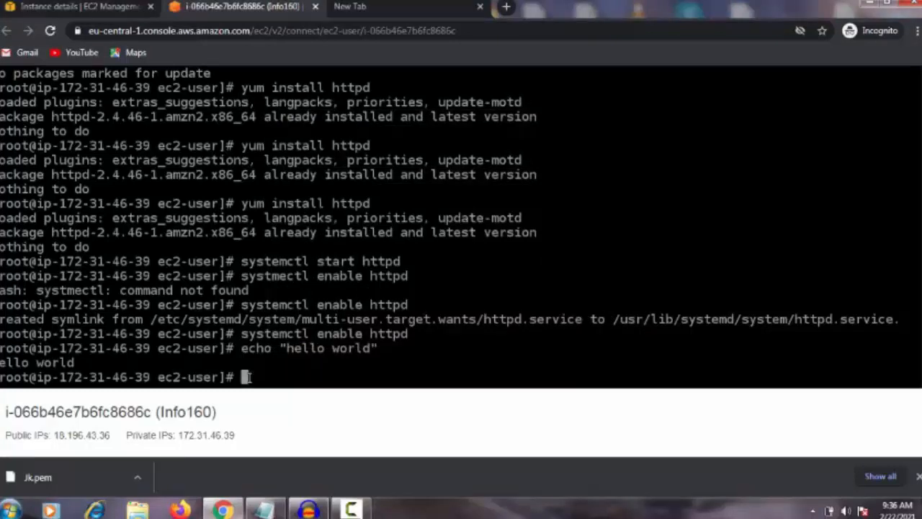
Write the text " hello world " into /var/www/html/index.html with an echo redirect
{"action": "type", "text": "echo"}
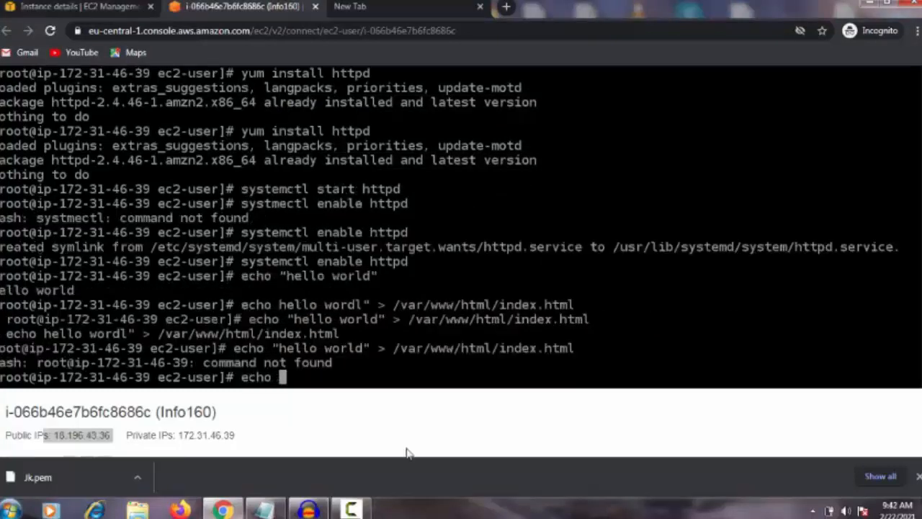
{"action": "type", "text": "\" hellow"}
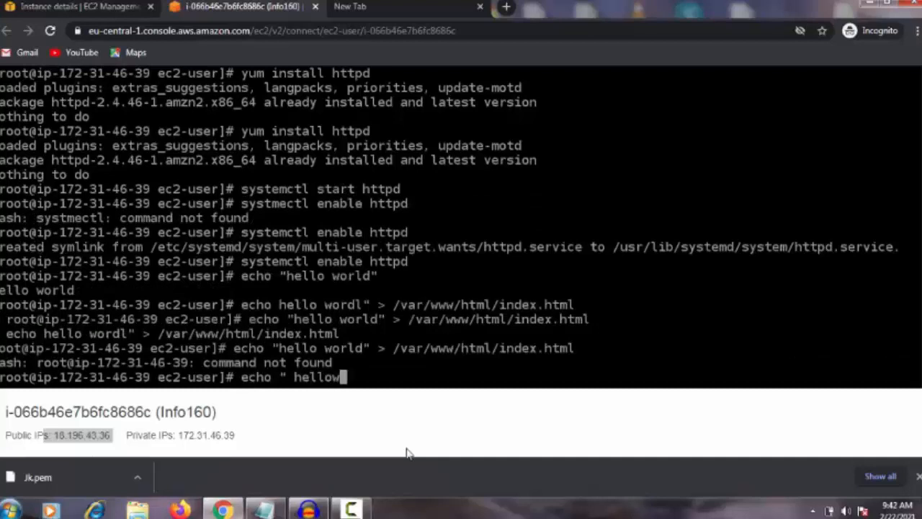
{"action": "key", "text": "BackSpace"}
{"action": "key", "text": "BackSpace"}
{"action": "type", "text": "world"}
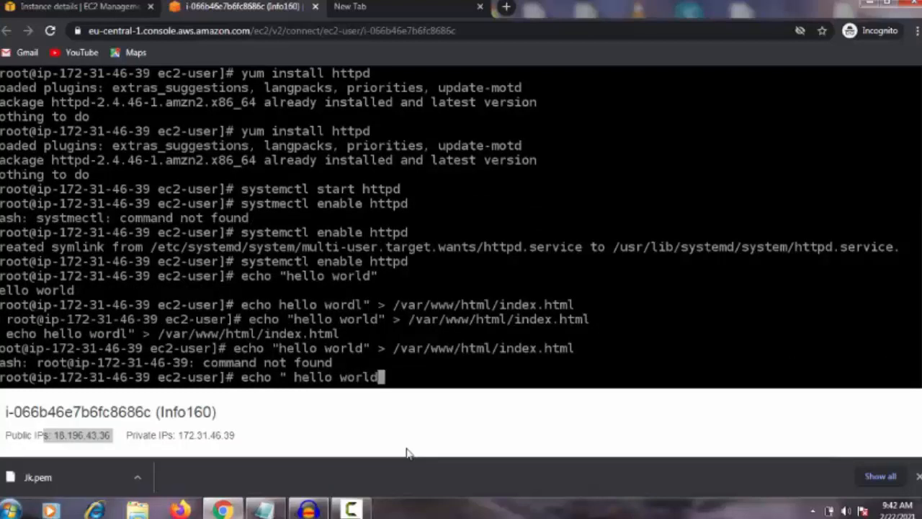
{"action": "type", "text": " \"> /var"}
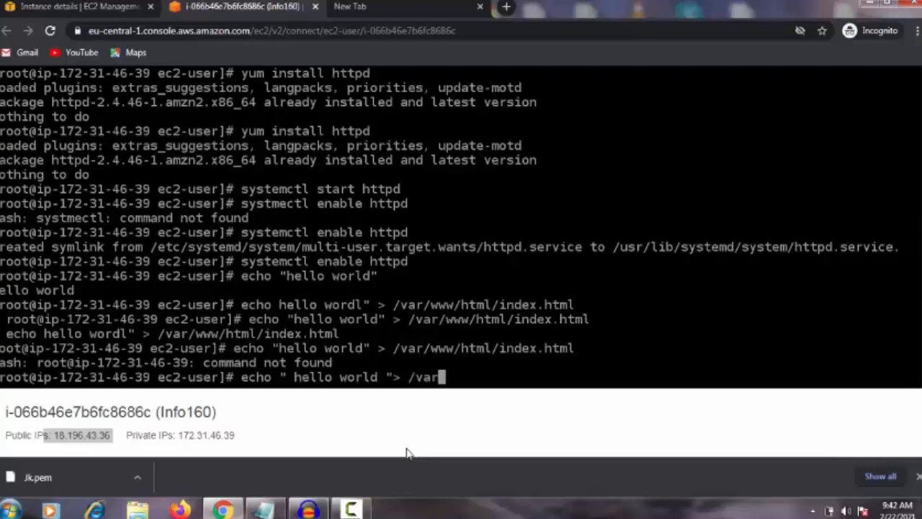
{"action": "type", "text": "/www/"}
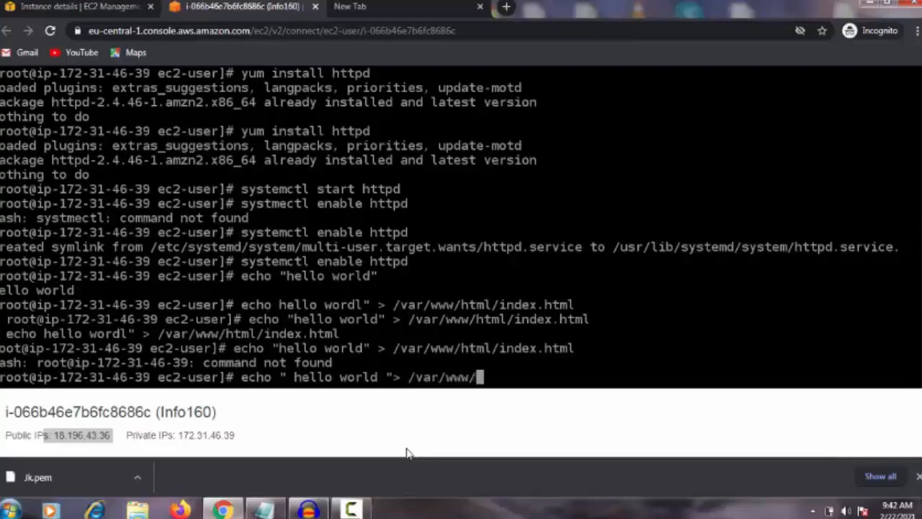
{"action": "type", "text": "html/"}
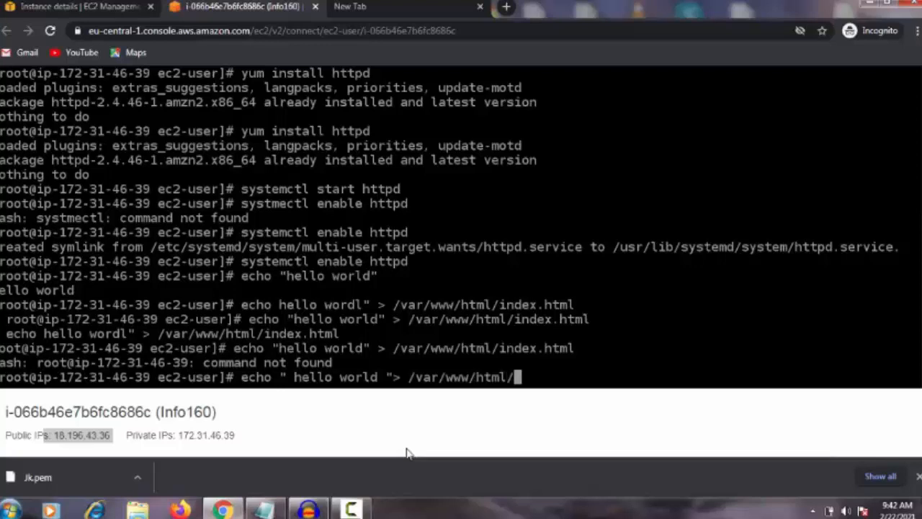
{"action": "type", "text": "index.html"}
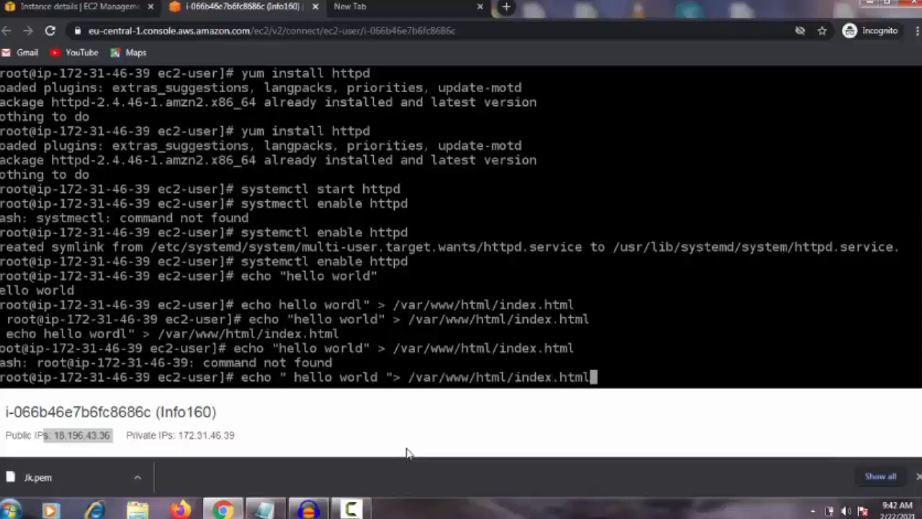
{"action": "key", "text": "Return"}
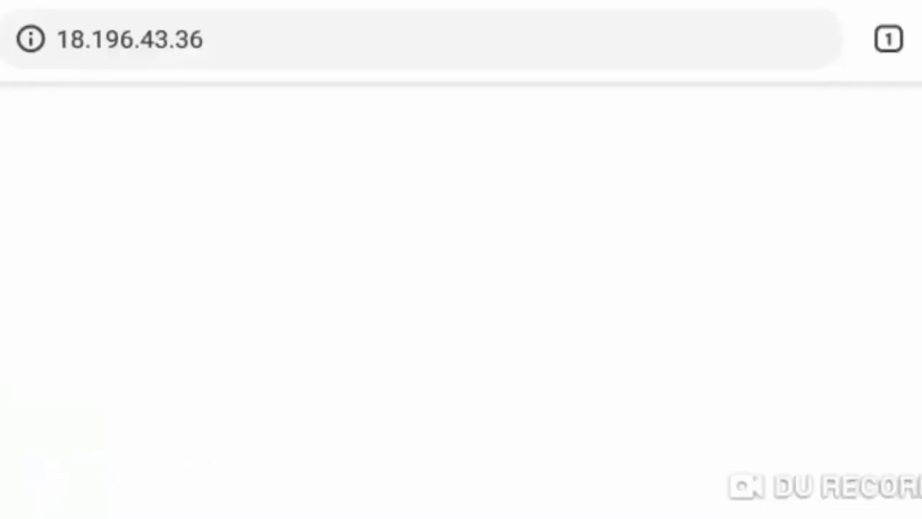
Switch to the phone's browser and reload 18.196.43.36 to check the published page
{"action": "left_click", "coordinate": [288, 39]}
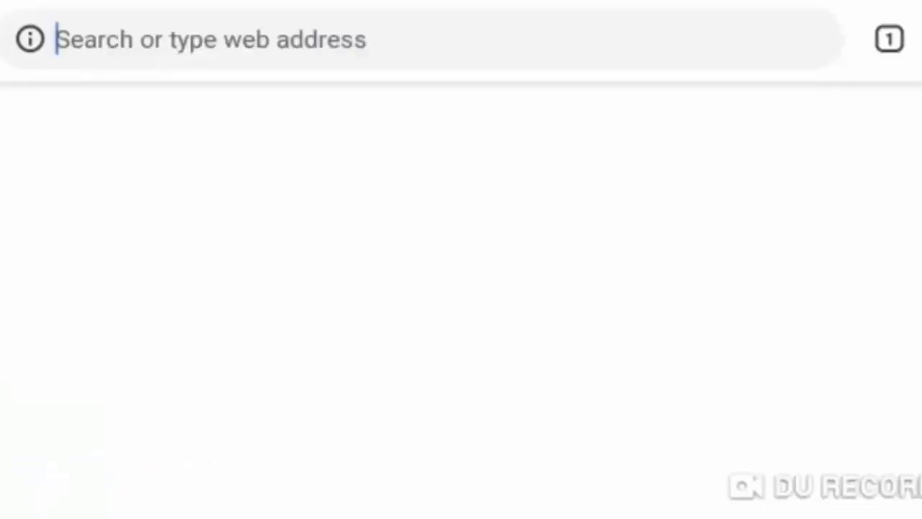
{"action": "left_click", "coordinate": [173, 129]}
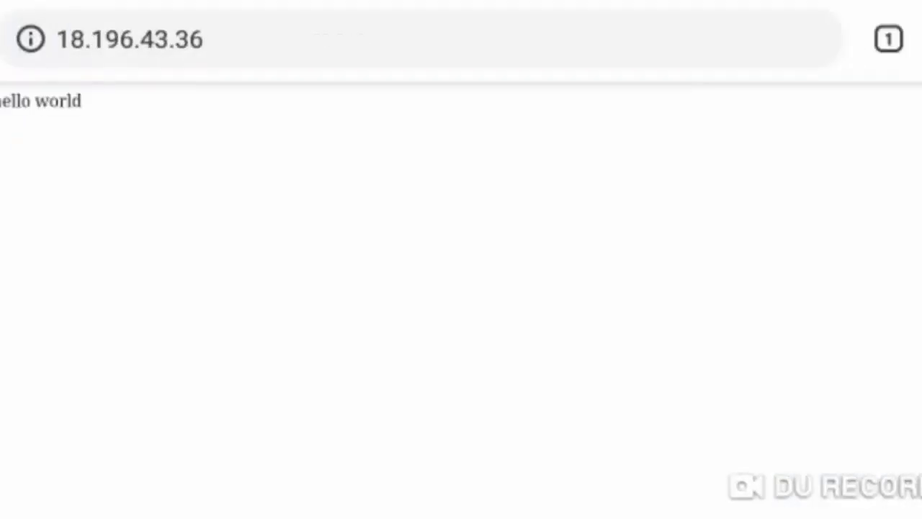